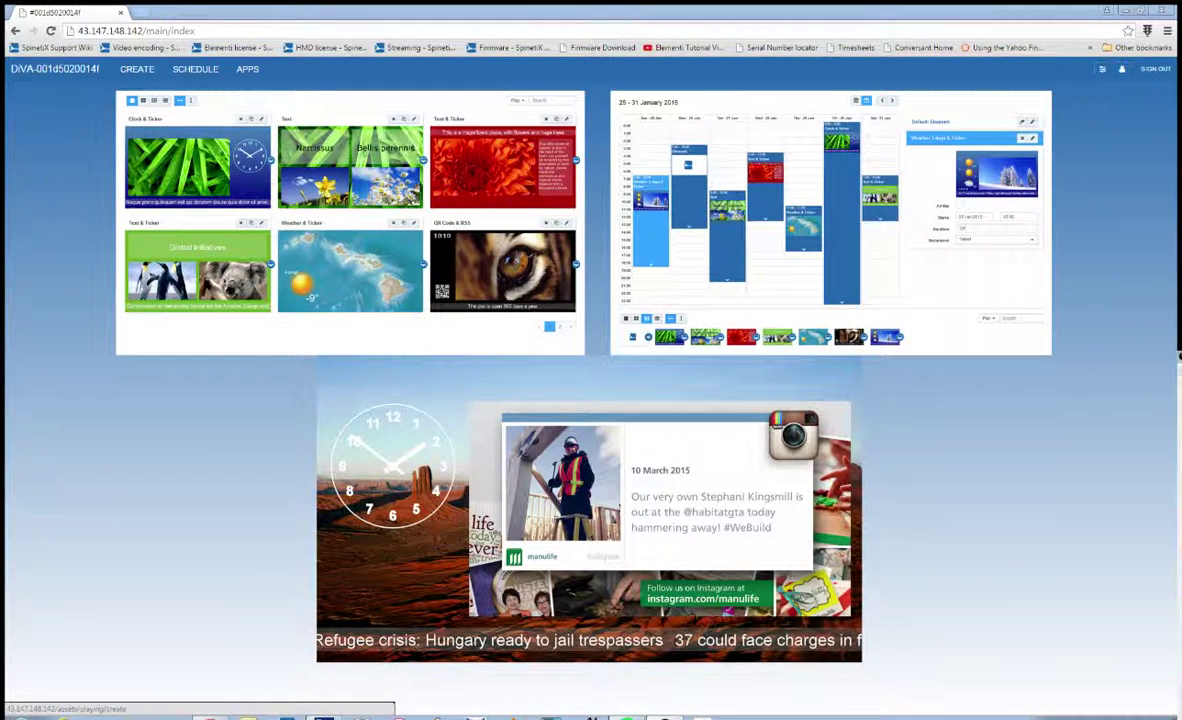
# - From CREATE, start a New Playout based on the Empty playout template
pyautogui.click(137, 68)
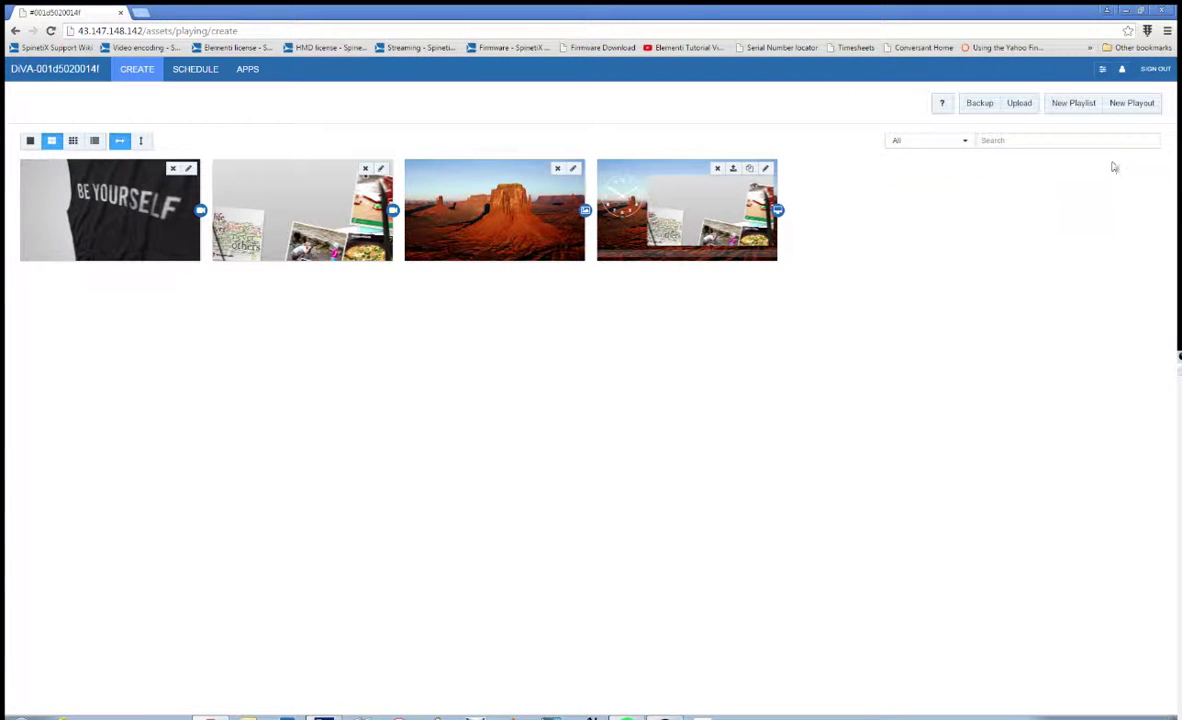
pyautogui.click(1128, 112)
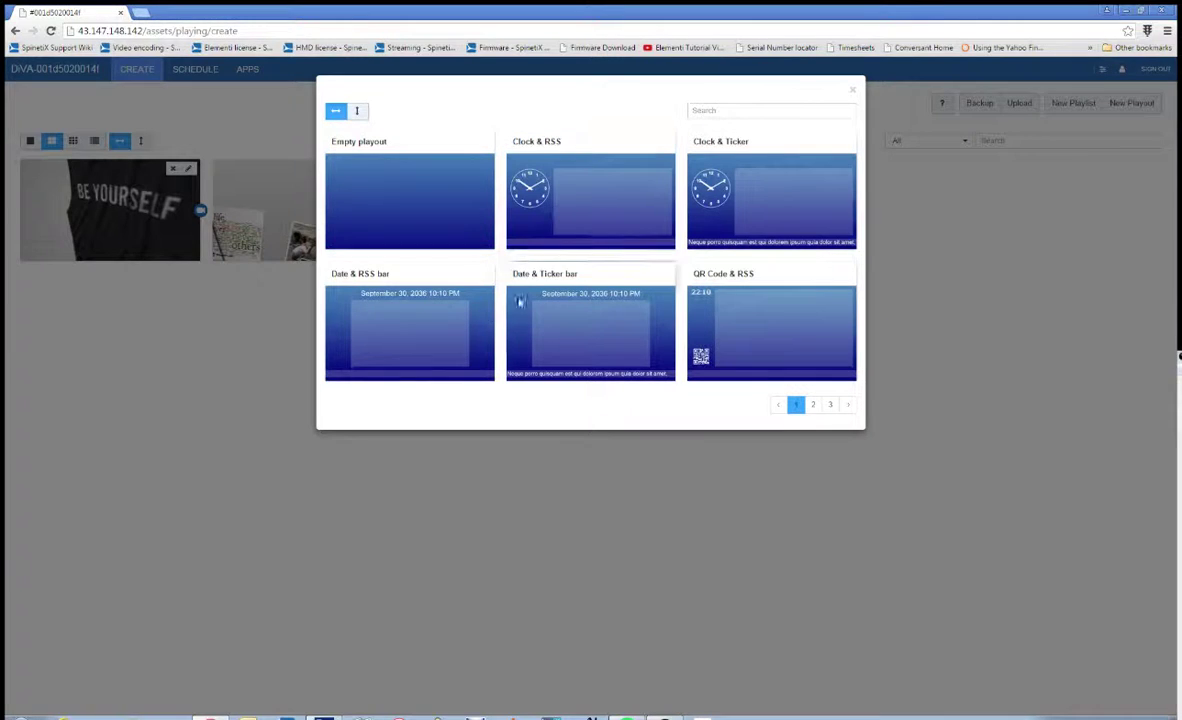
pyautogui.click(450, 204)
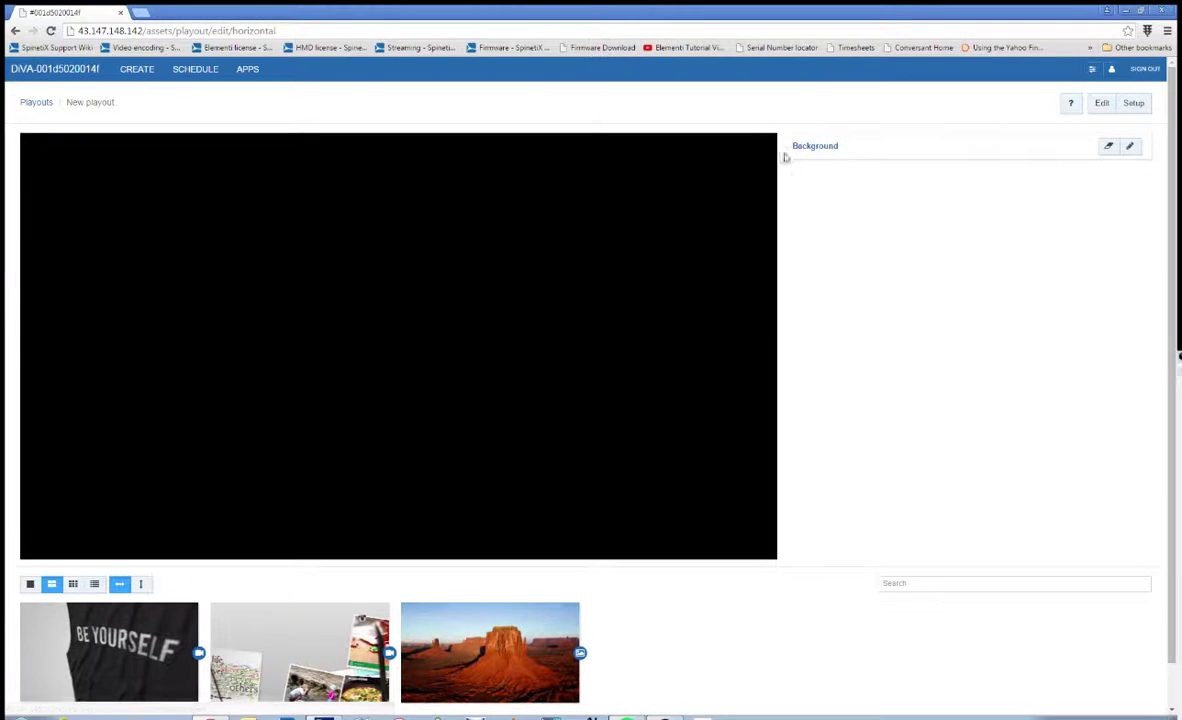
# - Drop the desert rock photo onto the Background layer, then switch to Edit mode
pyautogui.scroll(-1, 649, 338)
pyautogui.scroll(1, 660, 337)
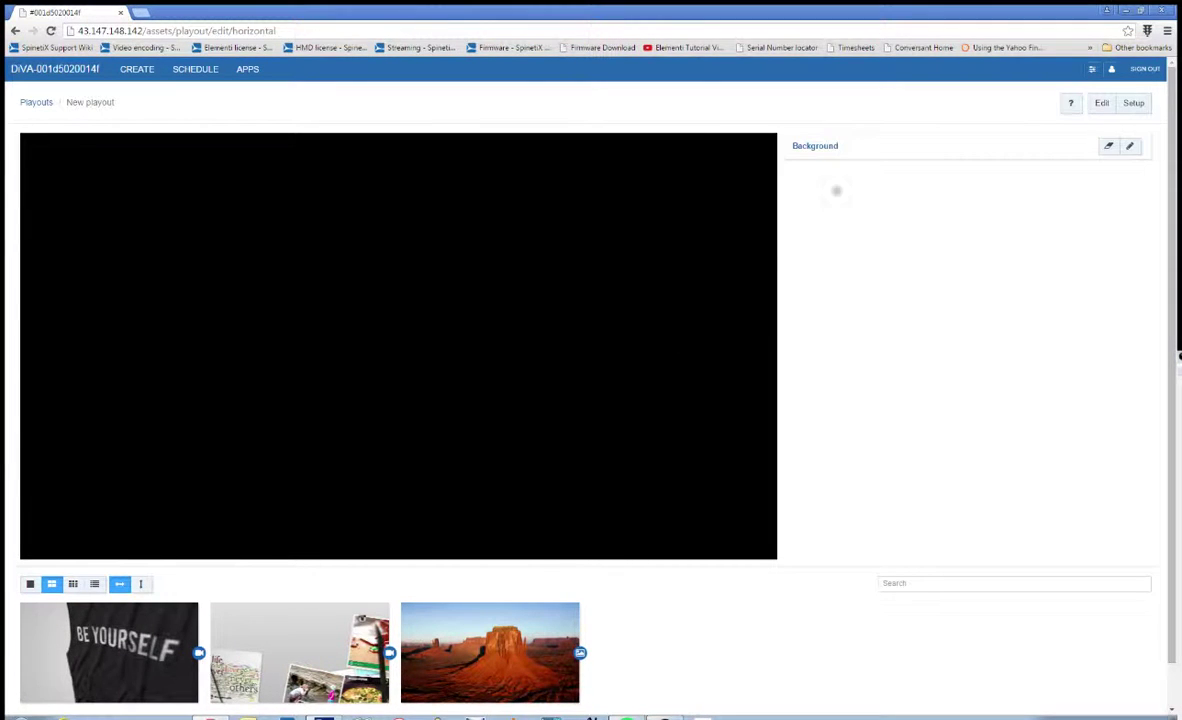
pyautogui.click(826, 150)
pyautogui.moveTo(509, 654); pyautogui.dragTo(870, 195)
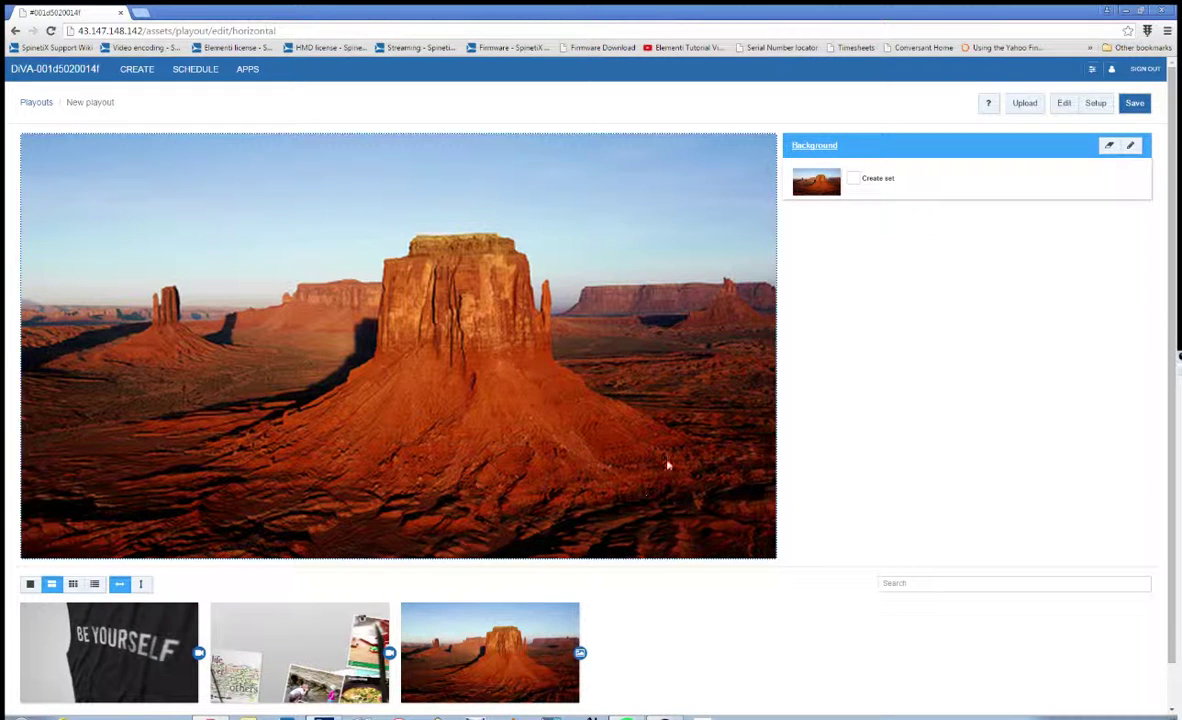
pyautogui.click(1066, 104)
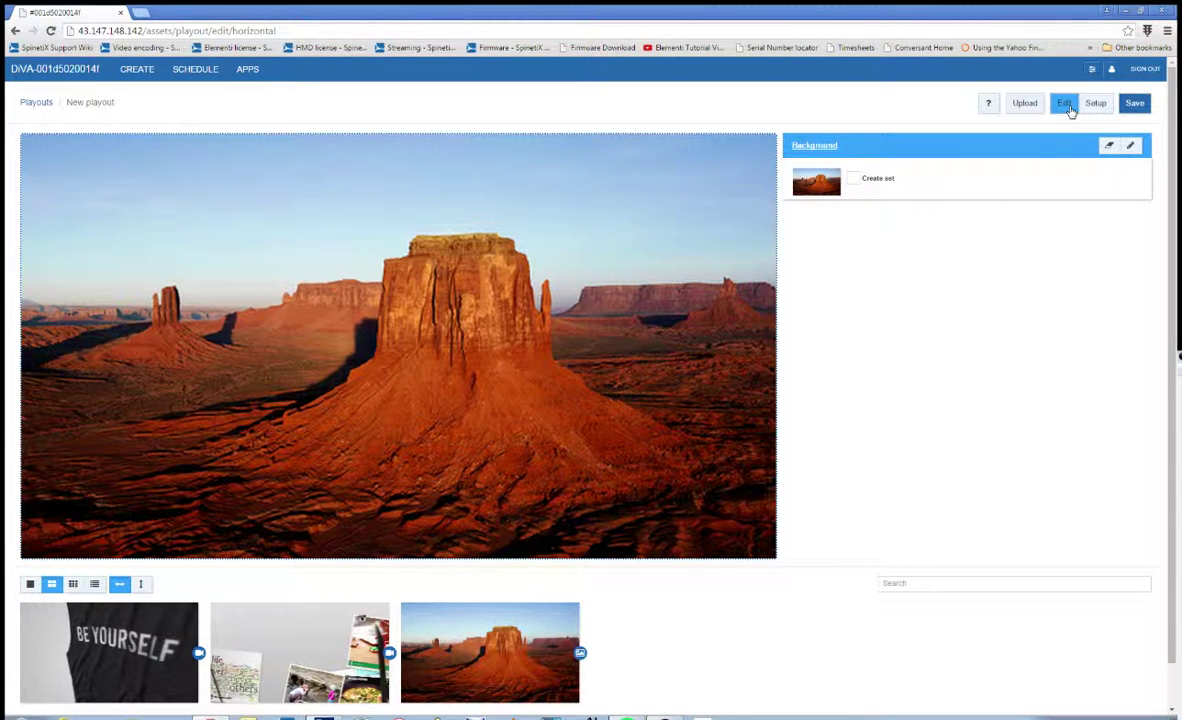
# - Scroll below the canvas to reveal the available widget tiles
pyautogui.scroll(-3, 959, 316)
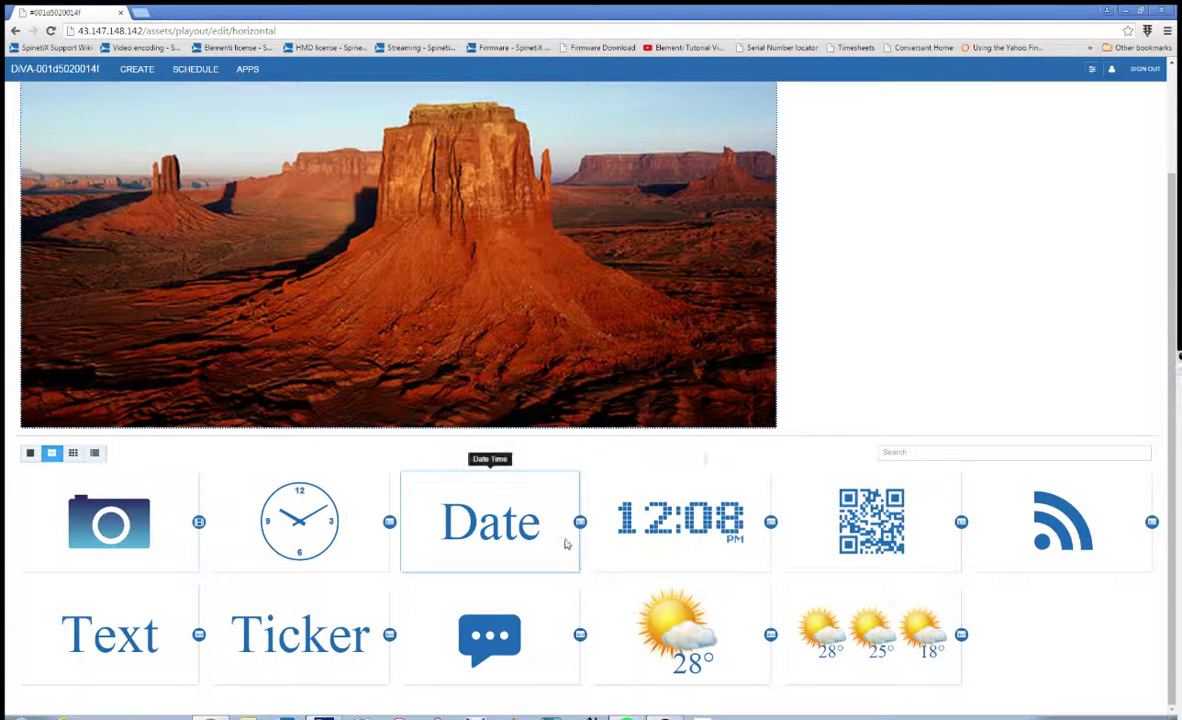
pyautogui.scroll(1, 537, 543)
pyautogui.scroll(1, 520, 588)
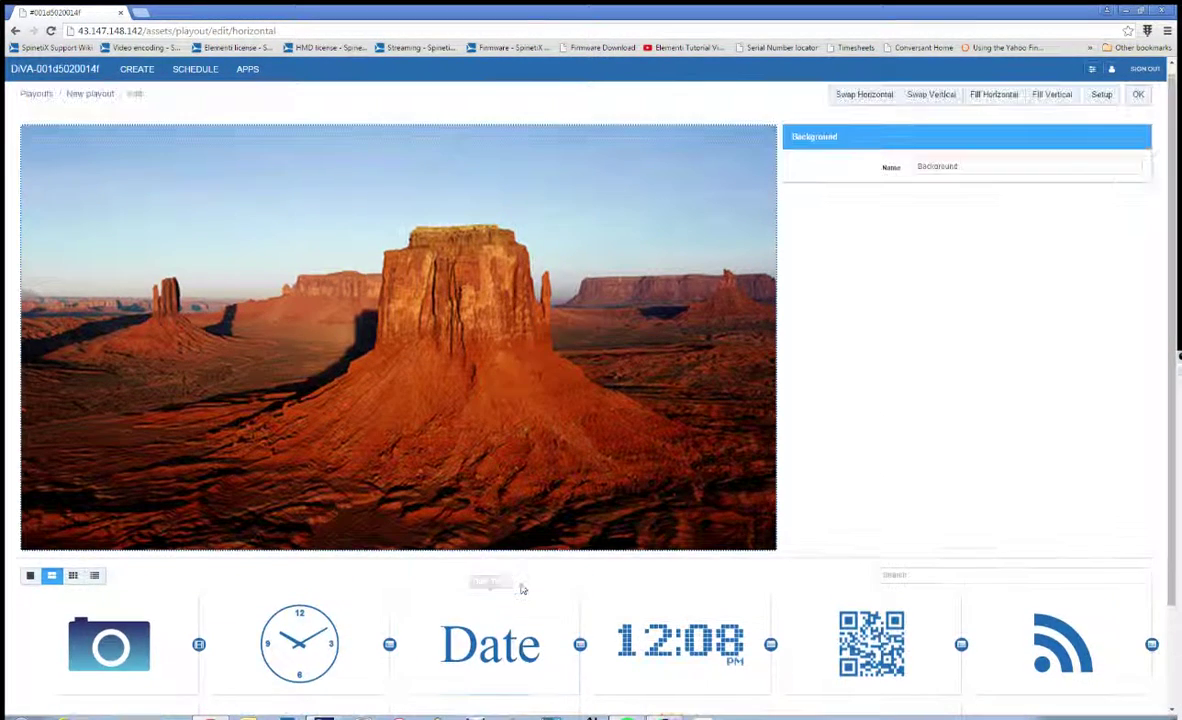
pyautogui.scroll(-1, 522, 590)
pyautogui.scroll(-1, 522, 590)
pyautogui.scroll(1, 517, 575)
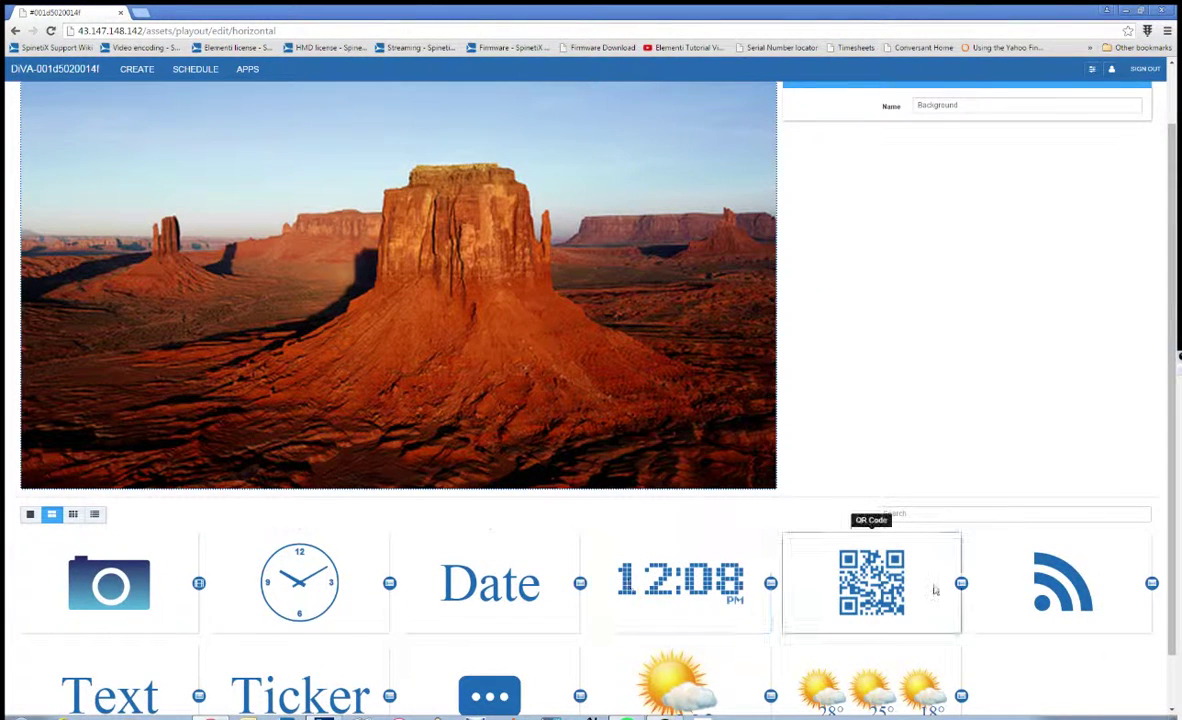
pyautogui.scroll(-1, 937, 585)
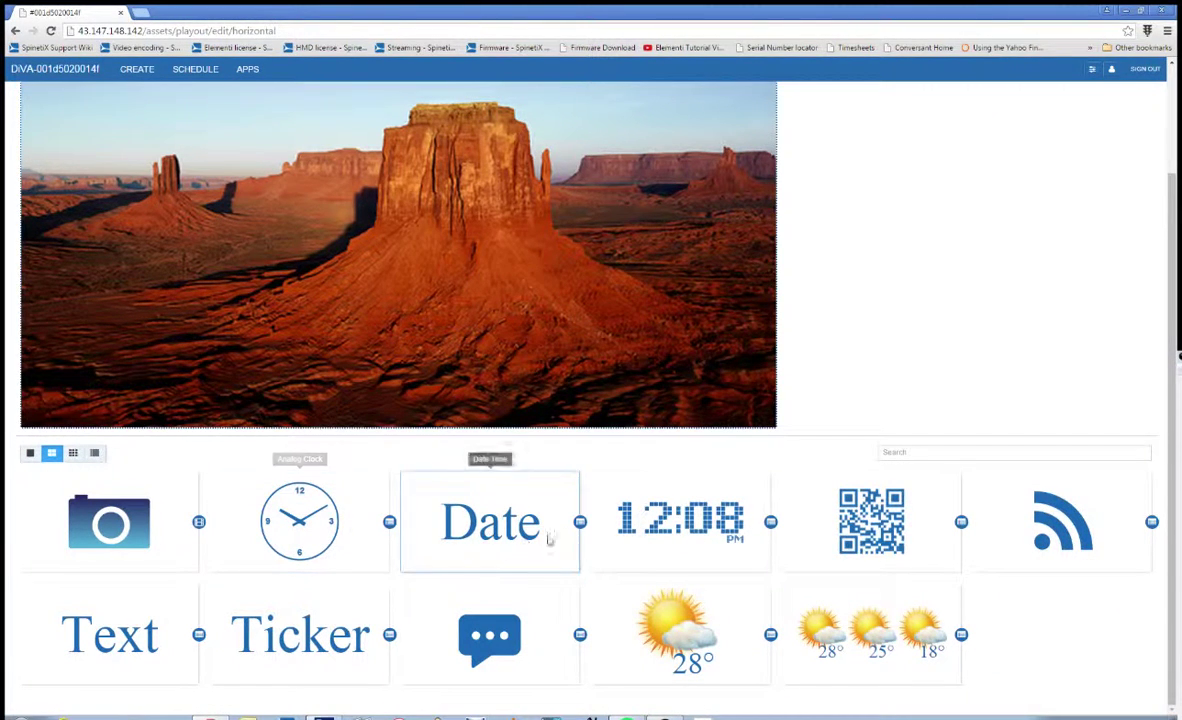
# - Add a Digital Clock widget and shrink it into the top-left corner
pyautogui.moveTo(610, 510); pyautogui.dragTo(112, 206)
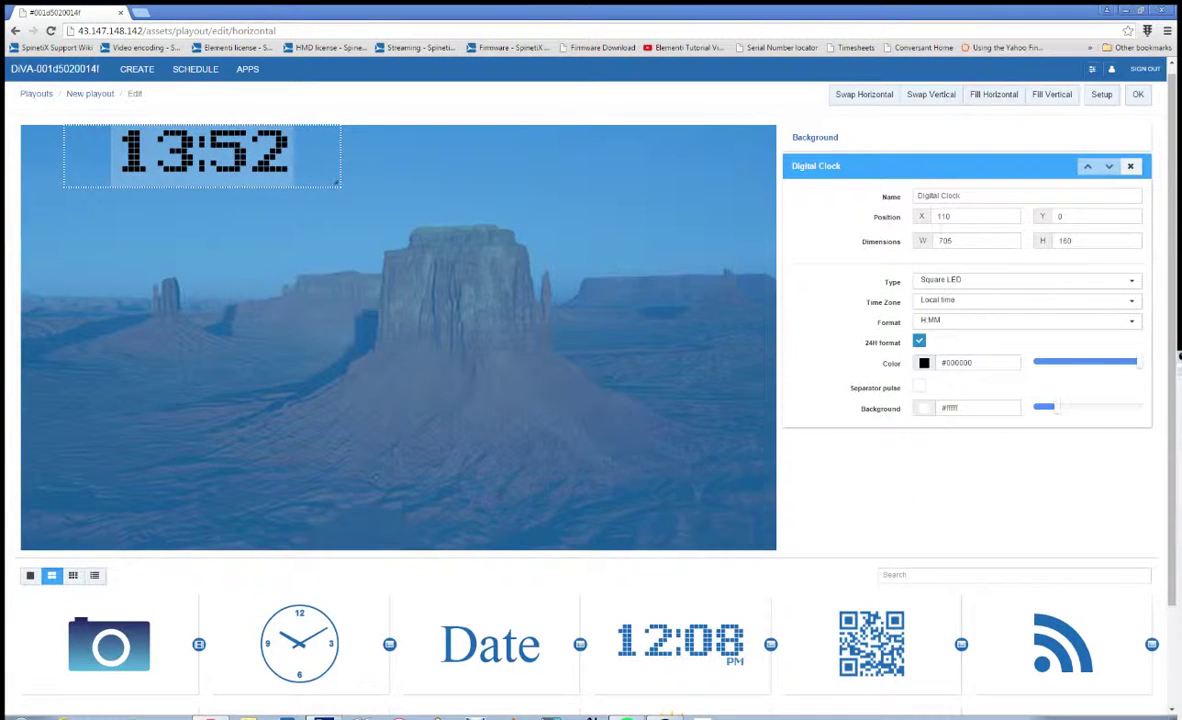
pyautogui.moveTo(171, 140)
pyautogui.mouseDown()
pyautogui.moveTo(323, 313)
pyautogui.moveTo(158, 155)
pyautogui.mouseUp()
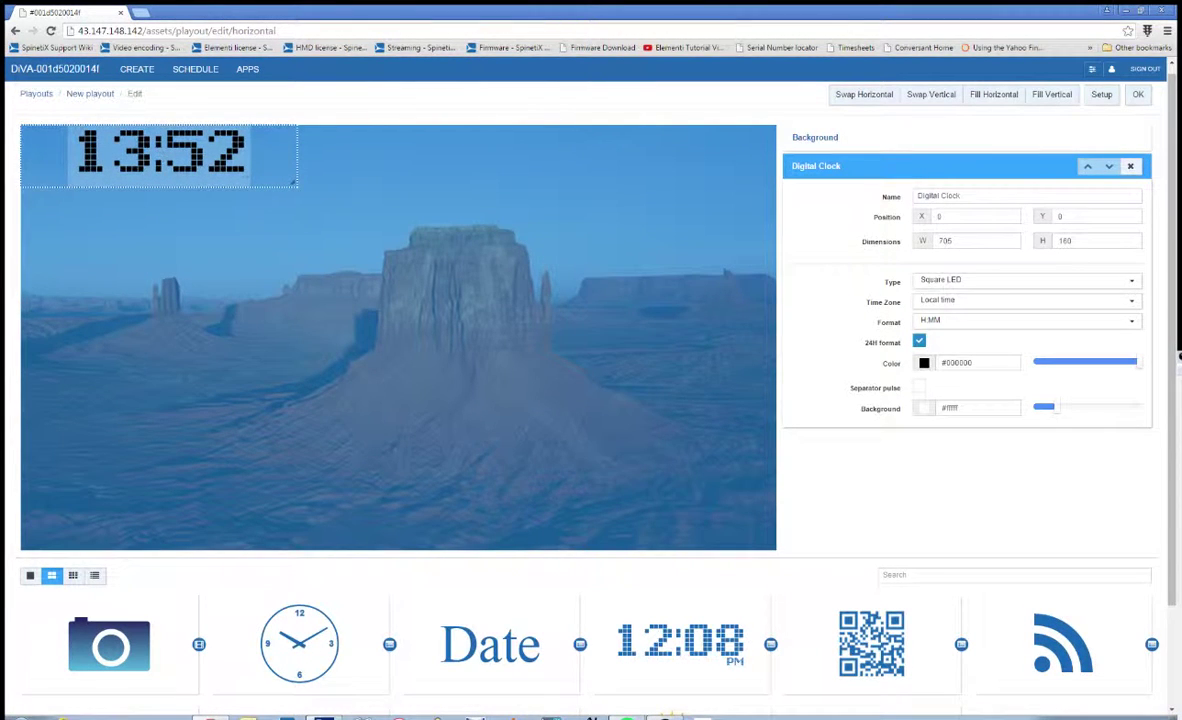
pyautogui.moveTo(292, 181); pyautogui.dragTo(199, 198)
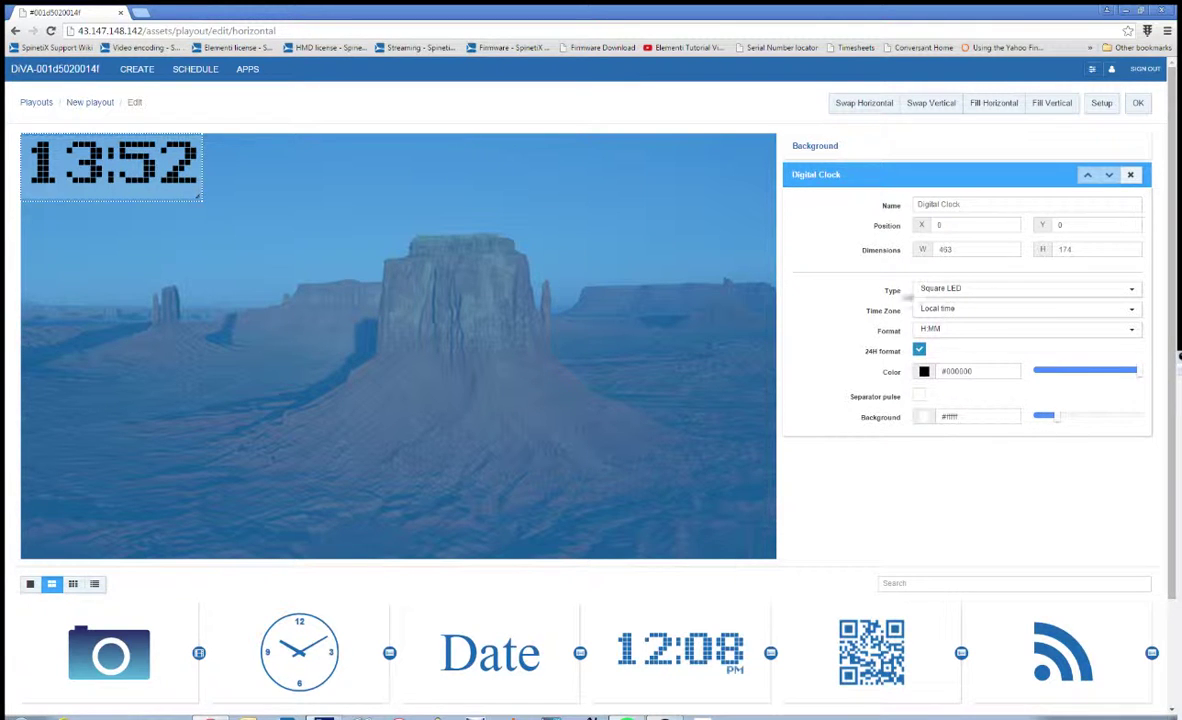
# - Set the clock to Seven-segment type, H:MM:SS format, with Separator pulse enabled
pyautogui.click(1129, 292)
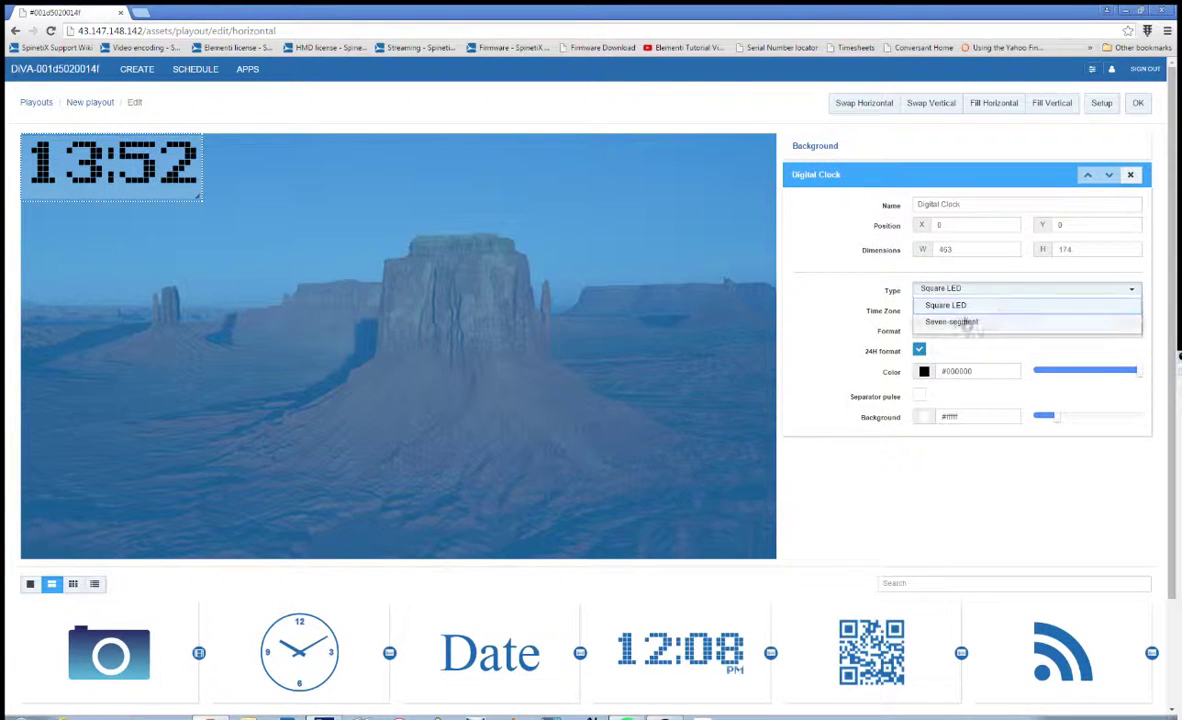
pyautogui.click(963, 321)
pyautogui.click(977, 329)
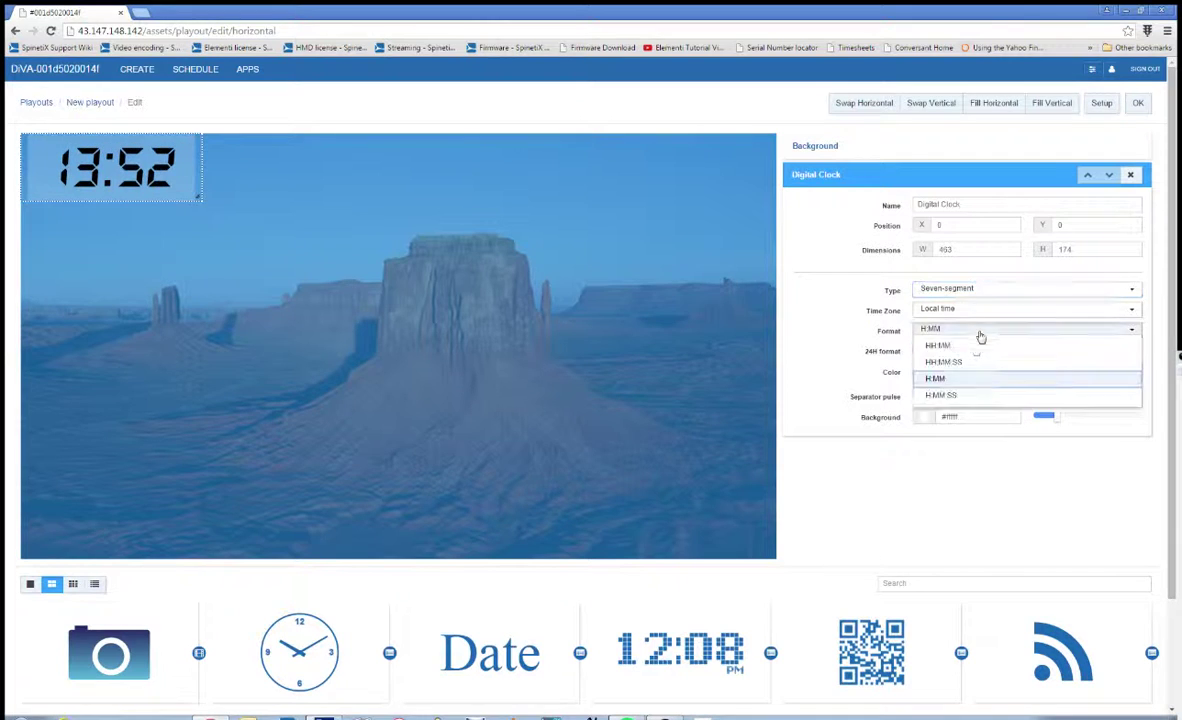
pyautogui.click(955, 395)
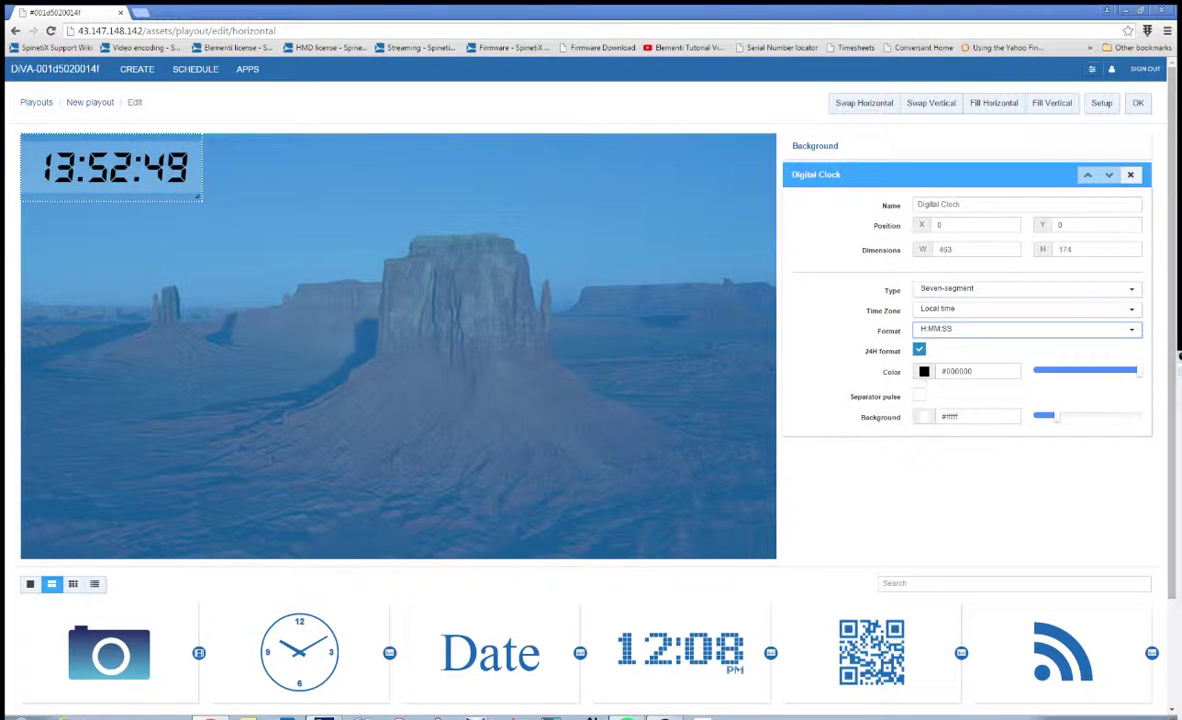
pyautogui.click(919, 396)
pyautogui.scroll(-1, 860, 360)
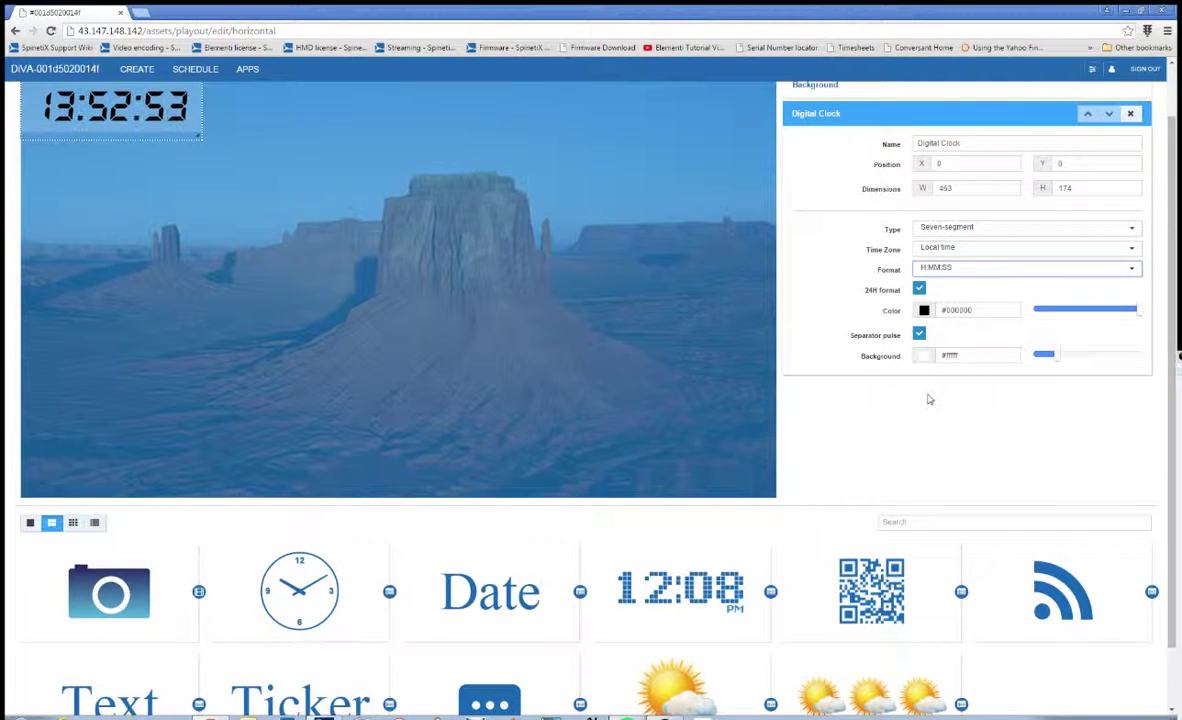
# - Add a Media zone beside the clock, sized 1454 × 964 at X 495, Y 0
pyautogui.scroll(-1, 880, 401)
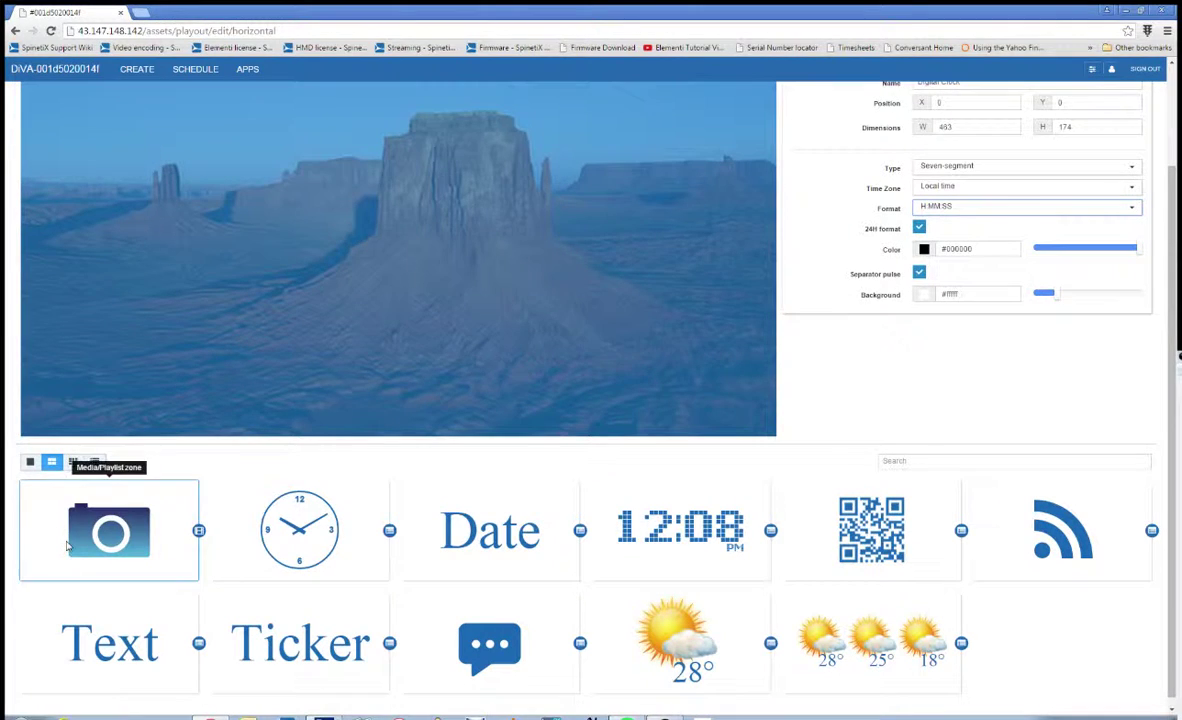
pyautogui.moveTo(59, 544); pyautogui.dragTo(421, 242)
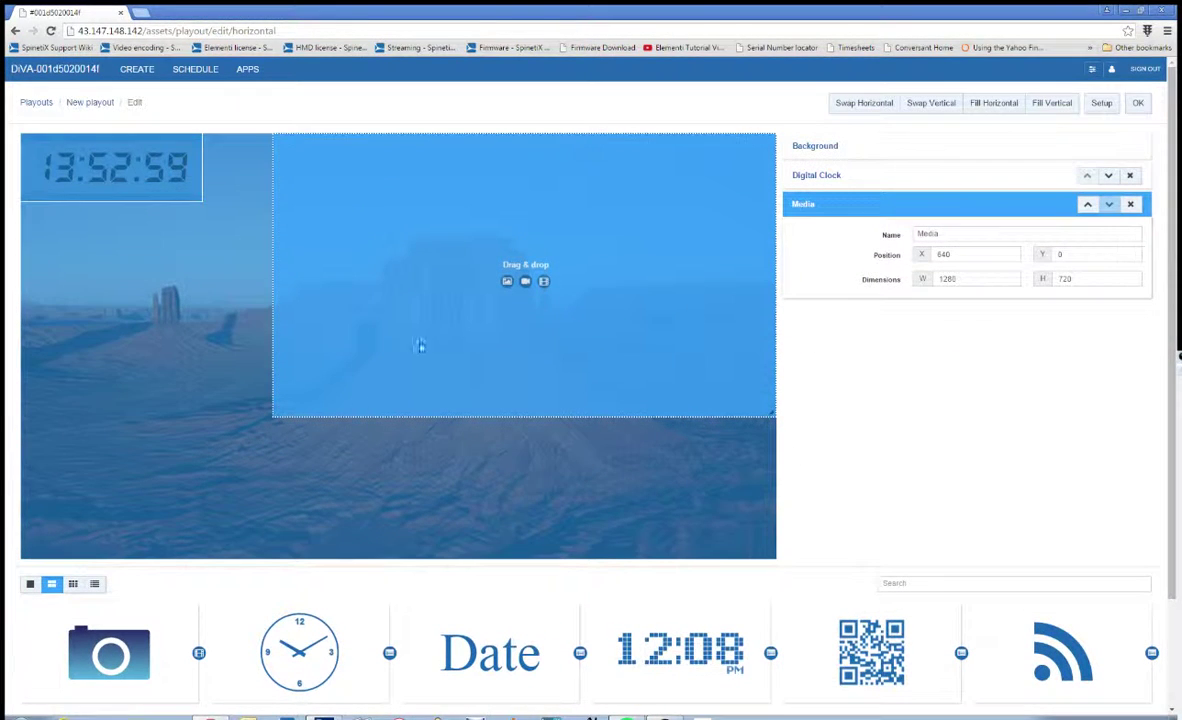
pyautogui.moveTo(271, 417); pyautogui.dragTo(202, 513)
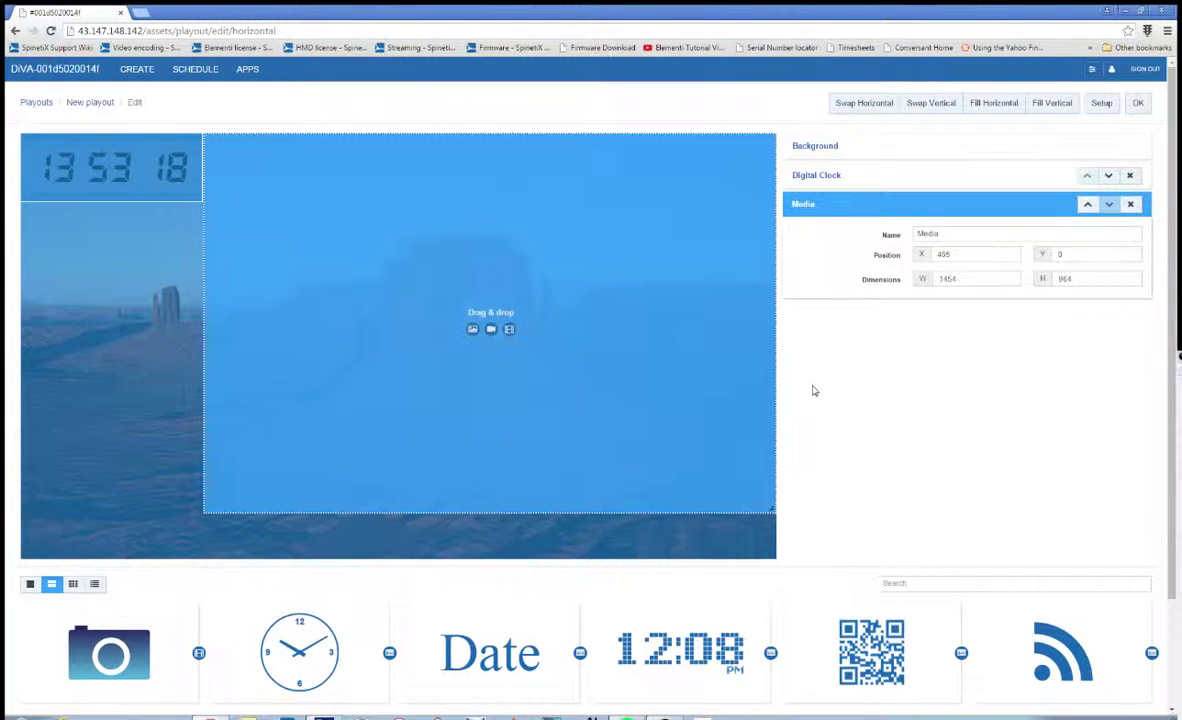
pyautogui.scroll(-2, 805, 394)
pyautogui.scroll(1, 760, 408)
# - Place a Weather Days widget below the clock, sized 462 × 894 at X 2, Y 179
pyautogui.scroll(-1, 640, 412)
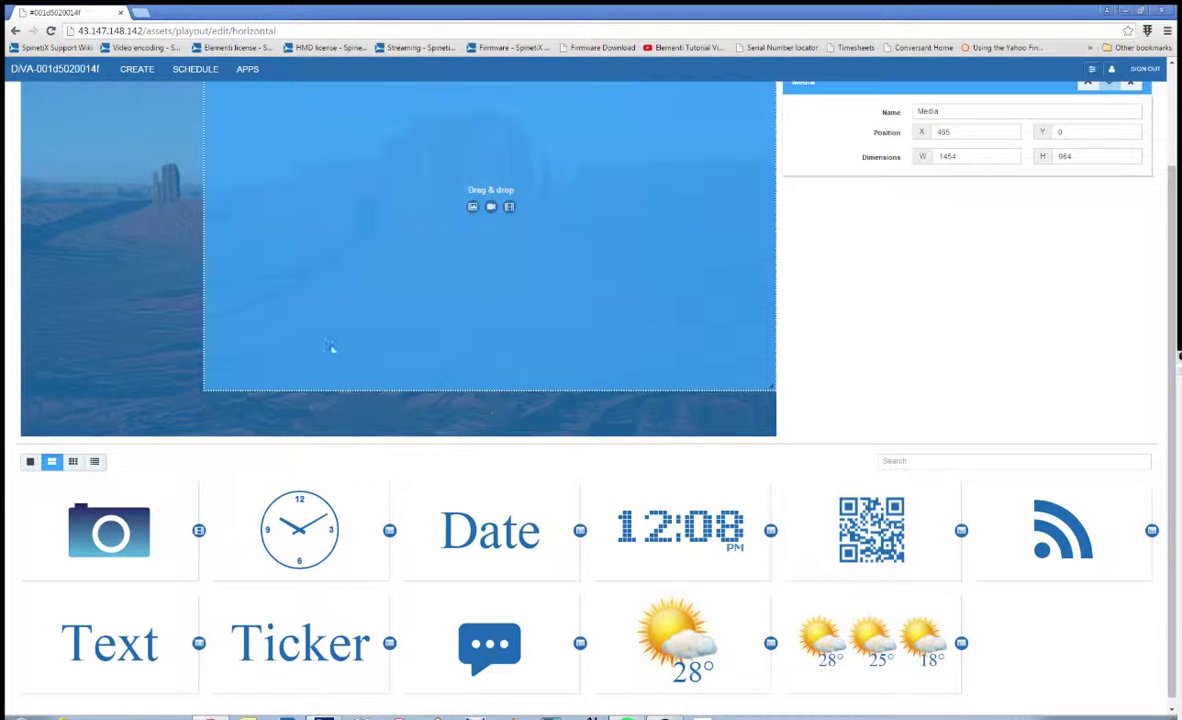
pyautogui.scroll(2, 332, 347)
pyautogui.scroll(-2, 472, 361)
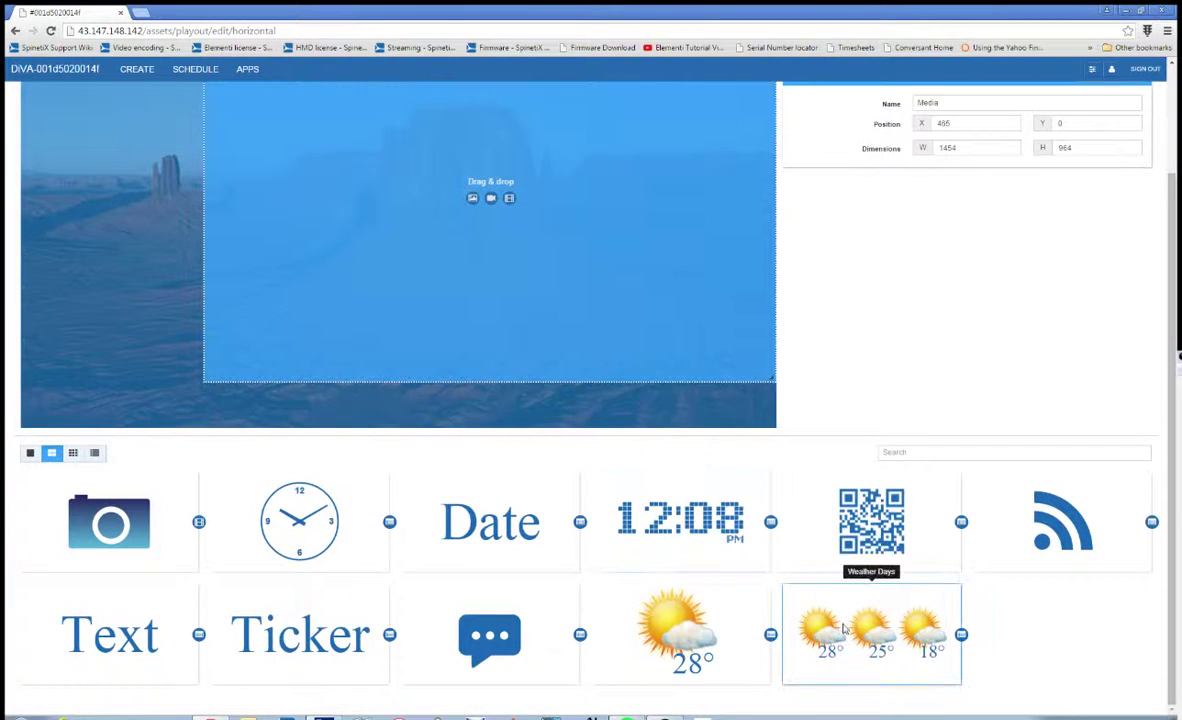
pyautogui.moveTo(843, 628); pyautogui.dragTo(217, 242)
pyautogui.scroll(2, 407, 290)
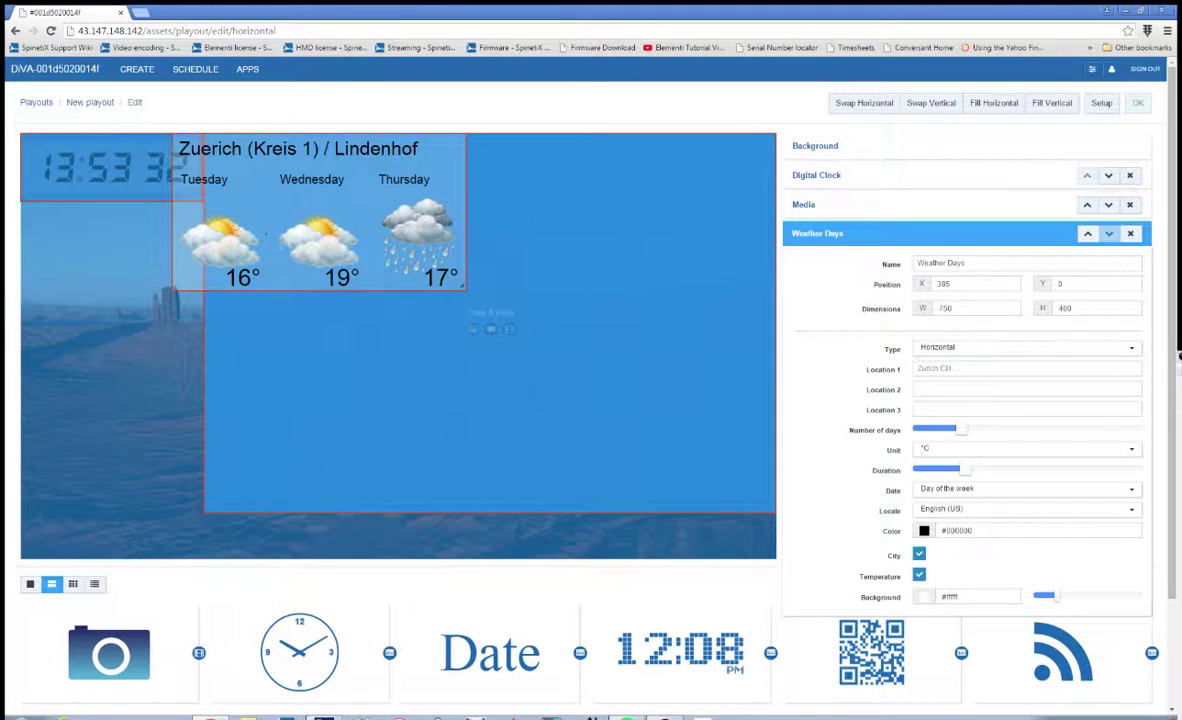
pyautogui.moveTo(309, 224); pyautogui.dragTo(170, 288)
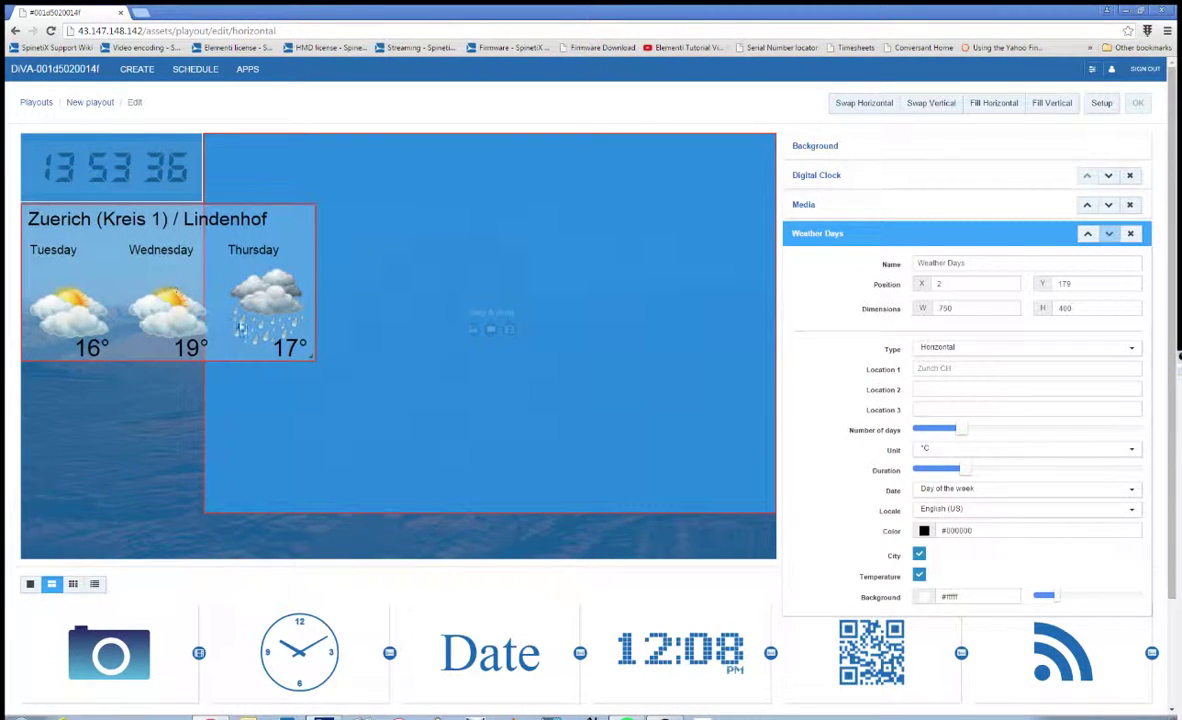
pyautogui.moveTo(312, 356); pyautogui.dragTo(202, 556)
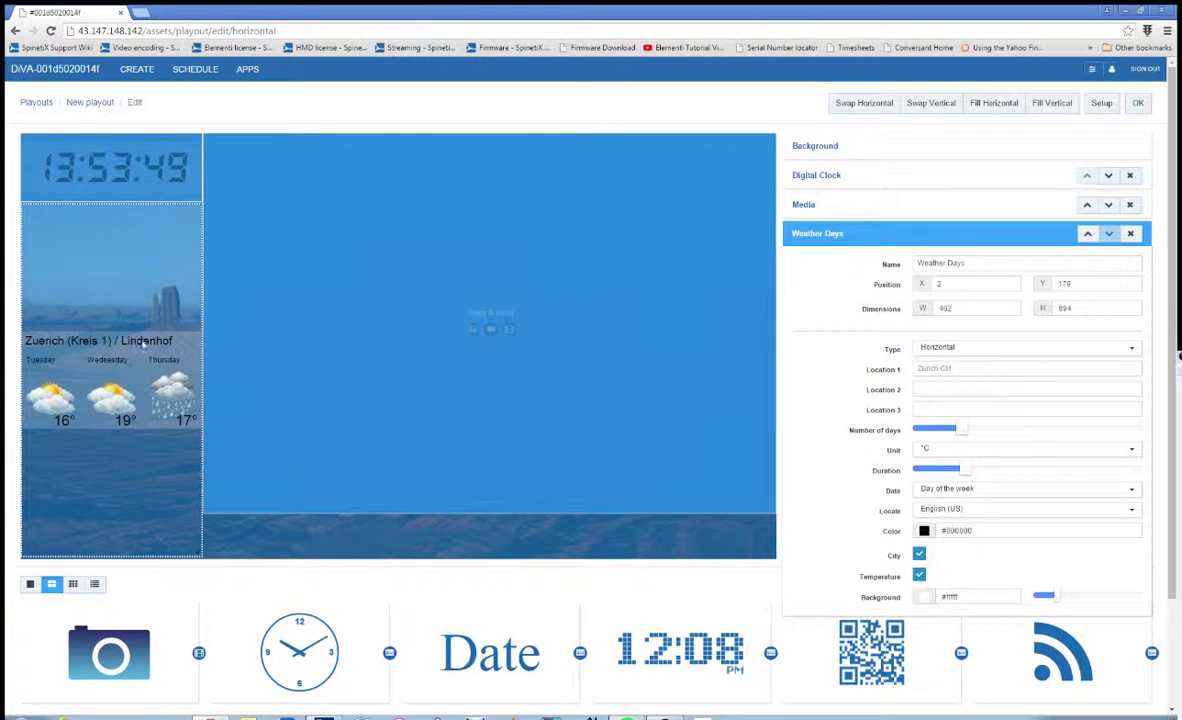
# - Make the weather widget Vertical and set Location 1 to Alpharetta US
pyautogui.click(957, 347)
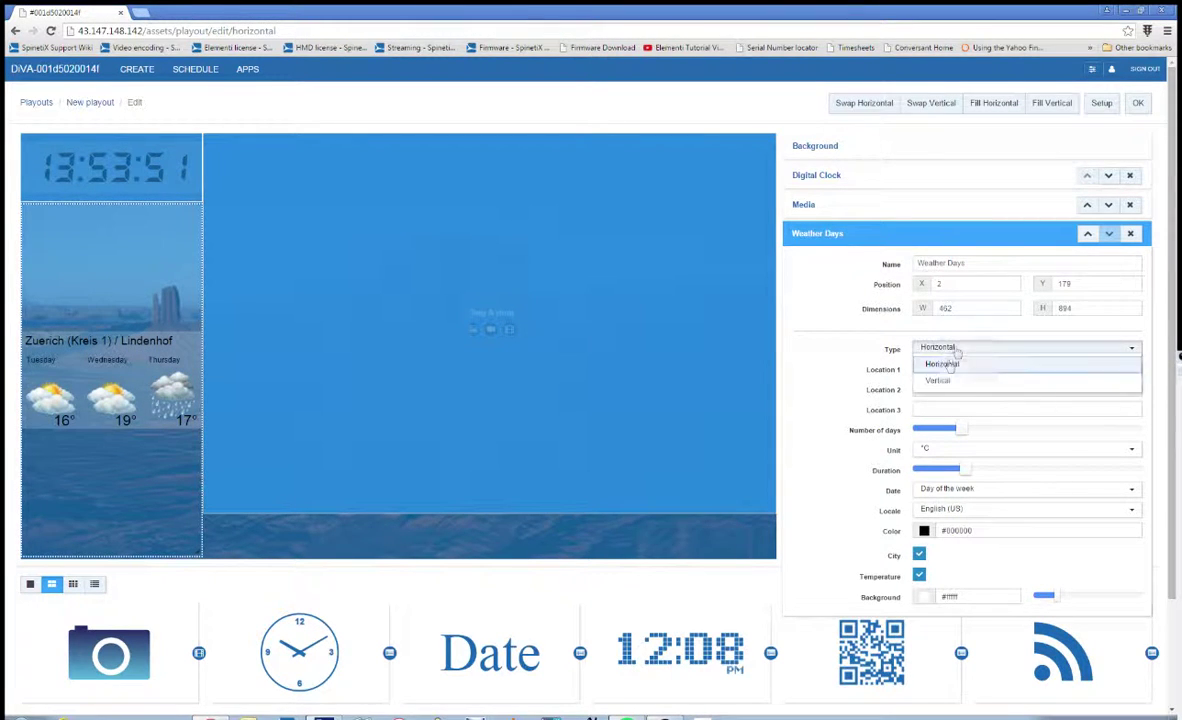
pyautogui.click(944, 380)
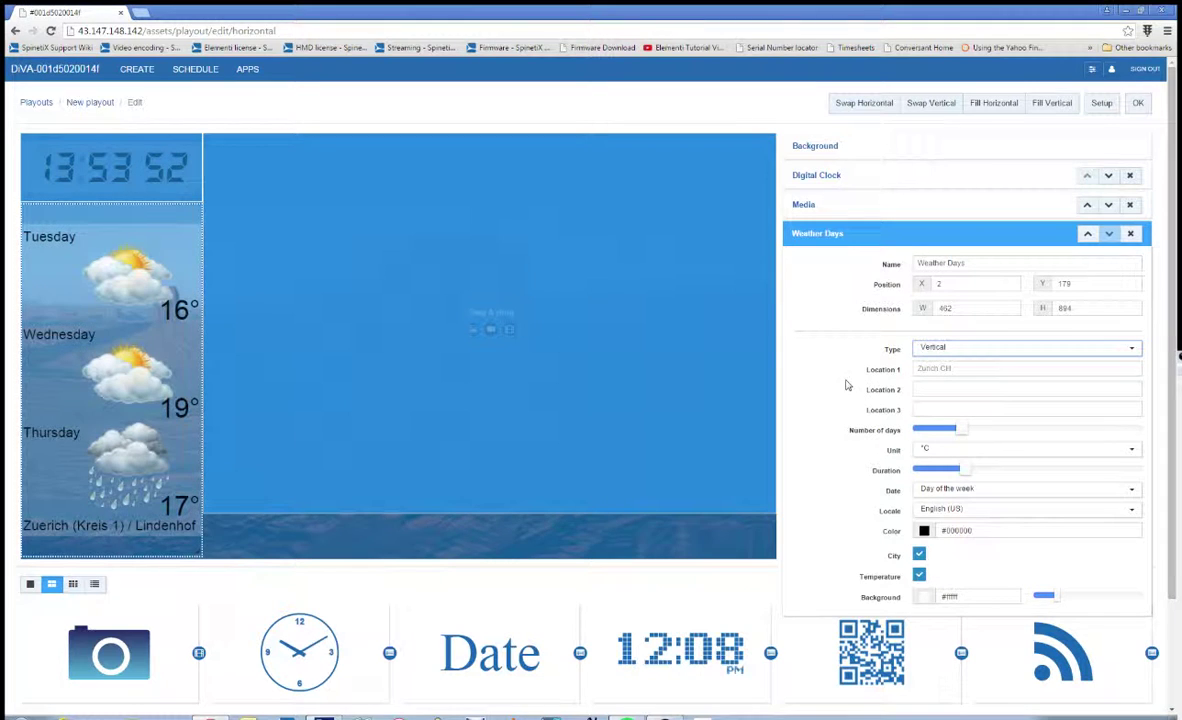
pyautogui.click(942, 368)
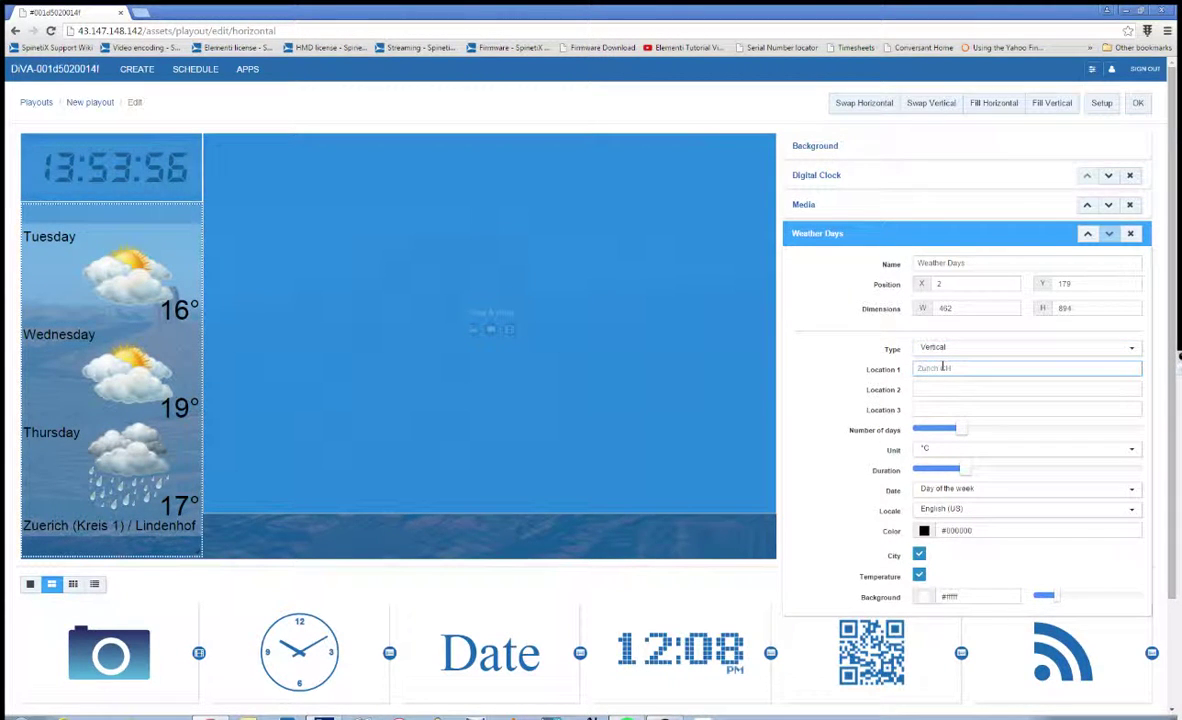
pyautogui.write('Alphan')
pyautogui.write('etta US')
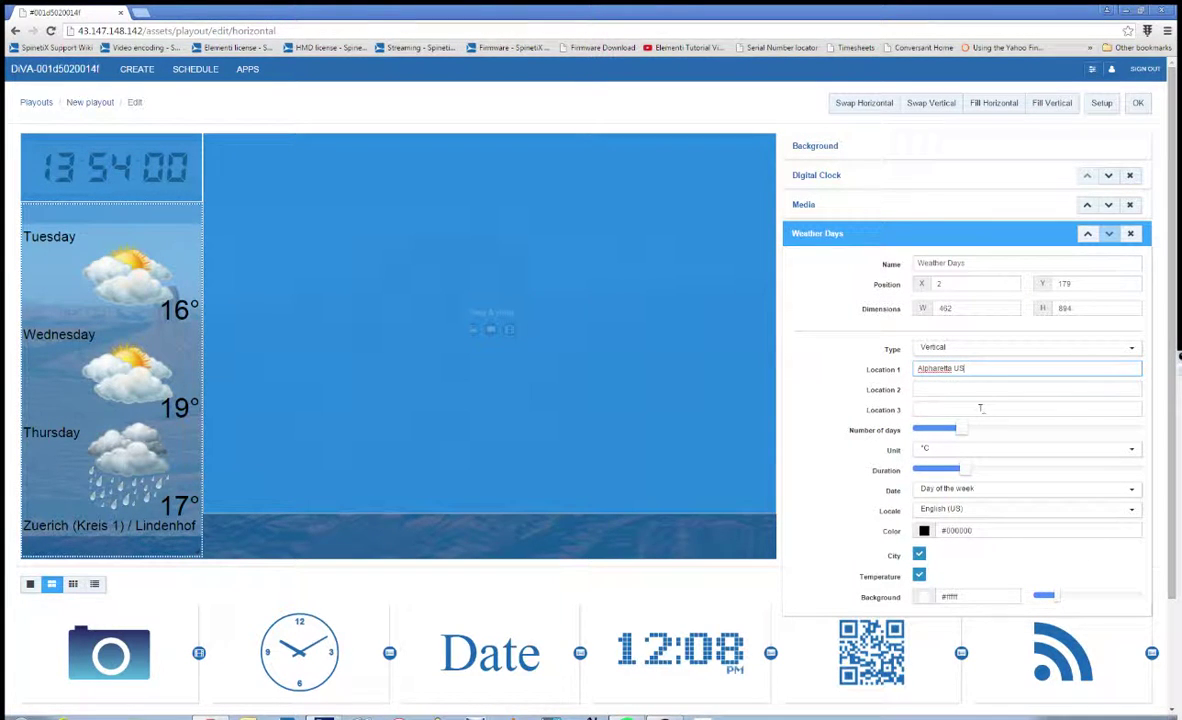
# - Show temperatures in °F, shorten the duration slightly, and extend the forecast to four days
pyautogui.click(942, 449)
pyautogui.click(930, 462)
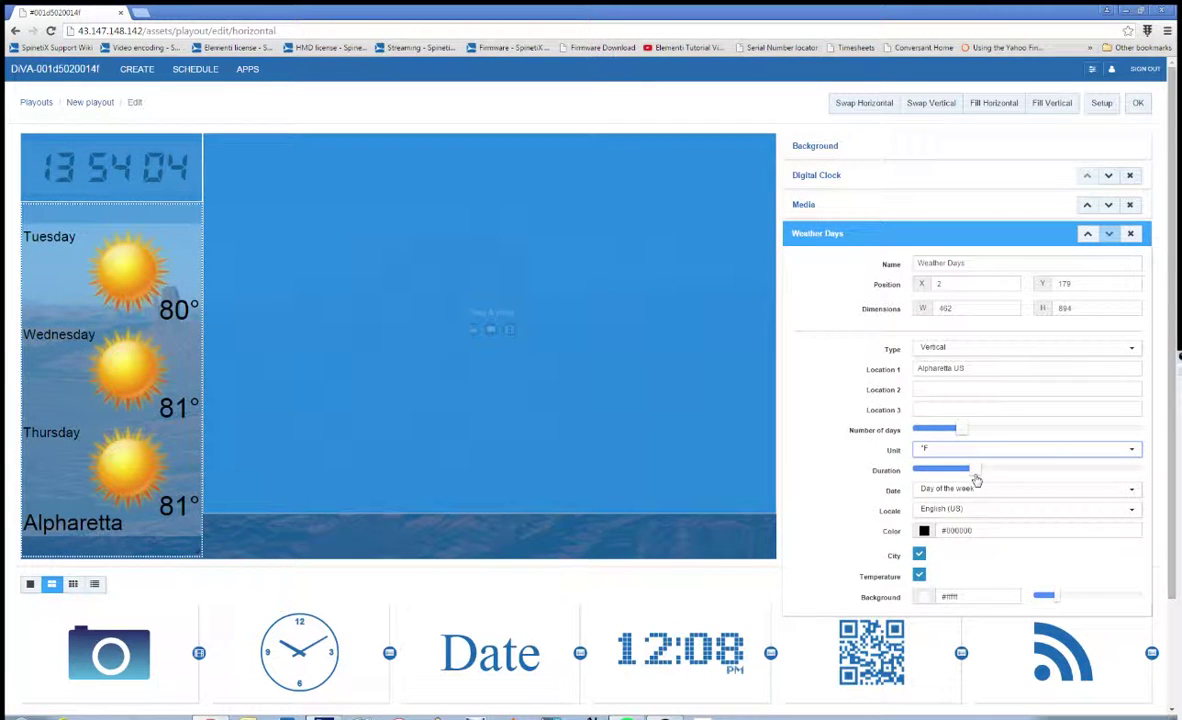
pyautogui.moveTo(976, 479); pyautogui.dragTo(964, 477)
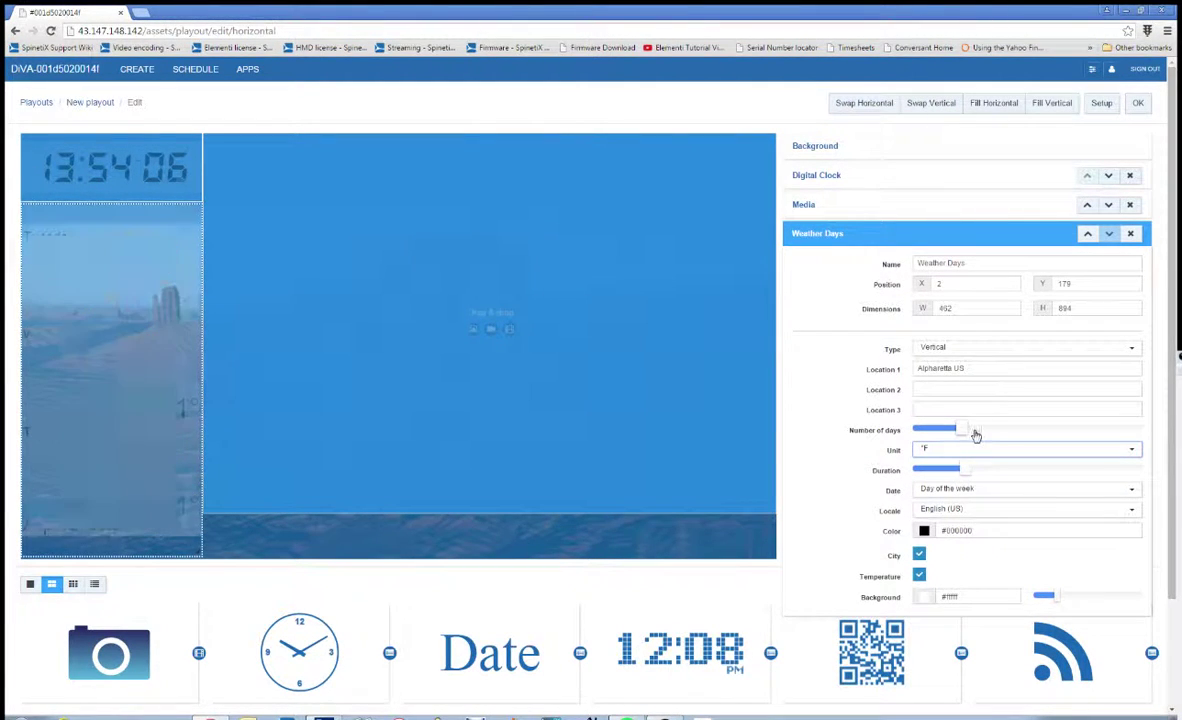
pyautogui.moveTo(976, 434); pyautogui.dragTo(984, 435)
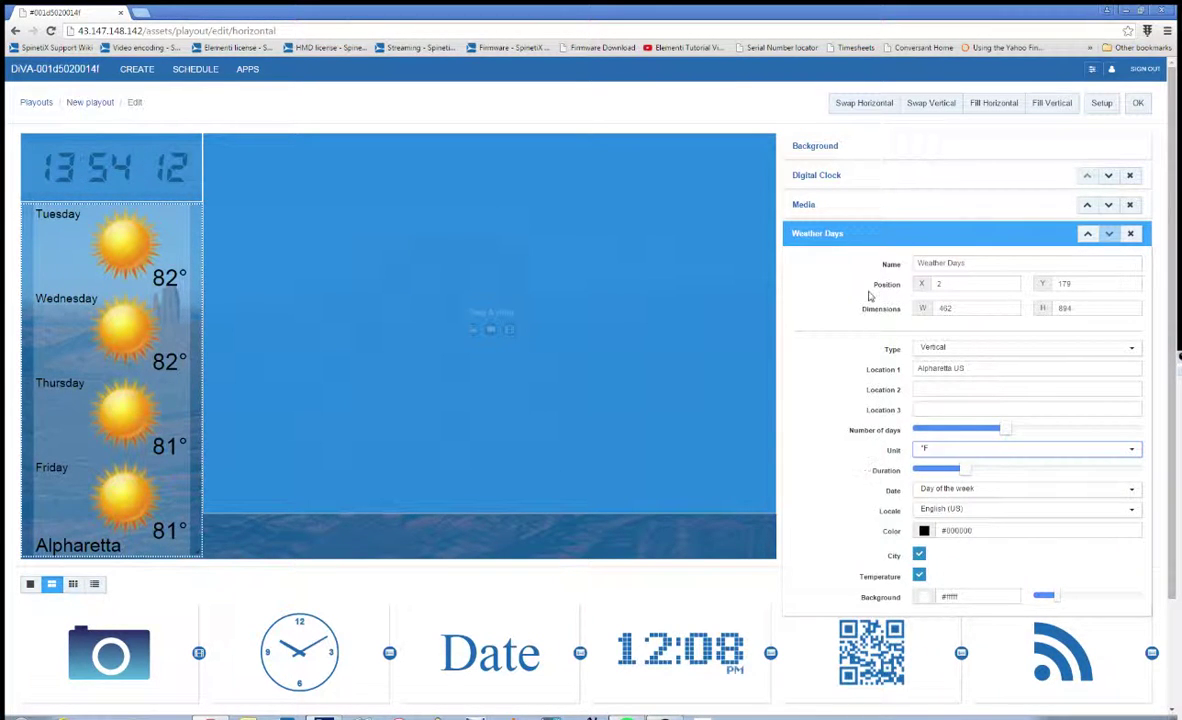
# - Add a Ticker widget and move it to the bottom of the layout
pyautogui.scroll(-2, 818, 404)
pyautogui.scroll(2, 818, 404)
pyautogui.scroll(-2, 541, 229)
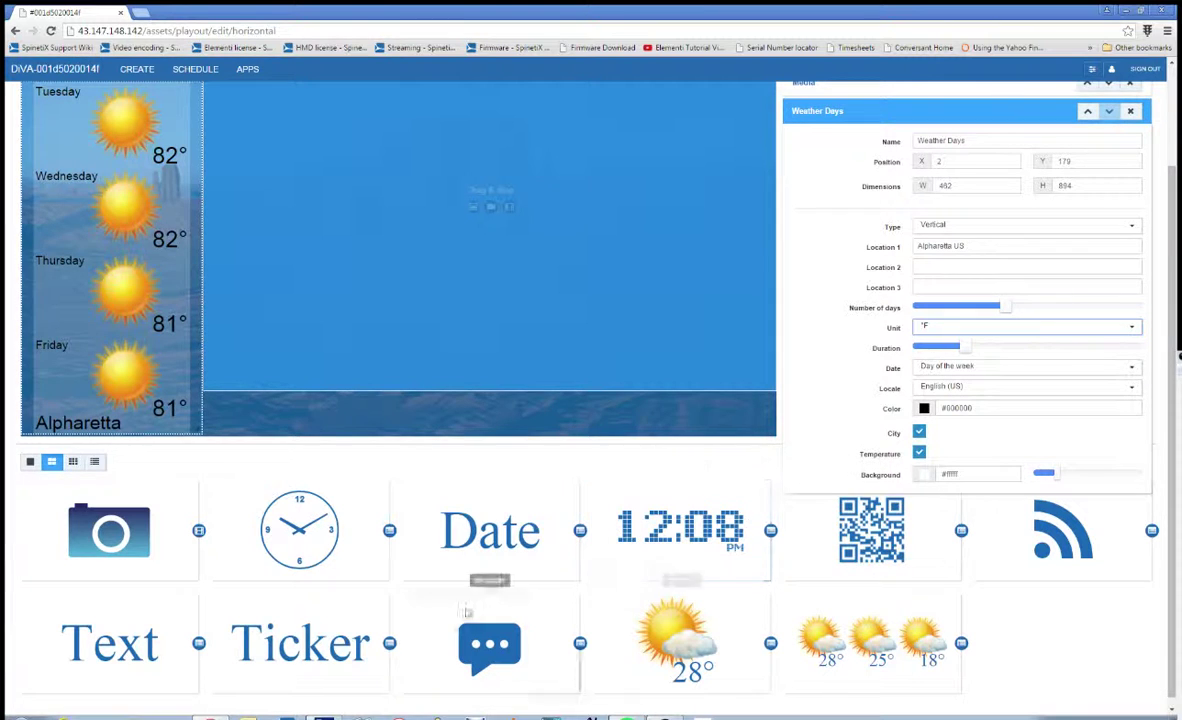
pyautogui.moveTo(274, 628); pyautogui.dragTo(433, 387)
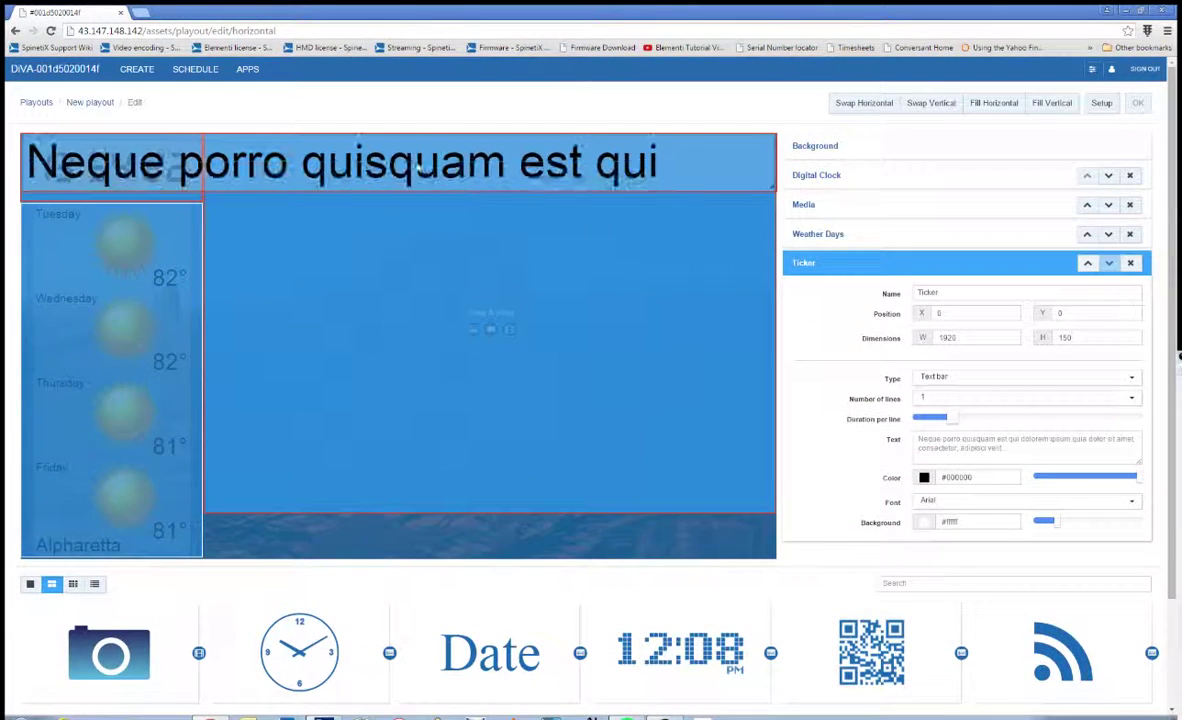
pyautogui.moveTo(420, 160); pyautogui.dragTo(422, 525)
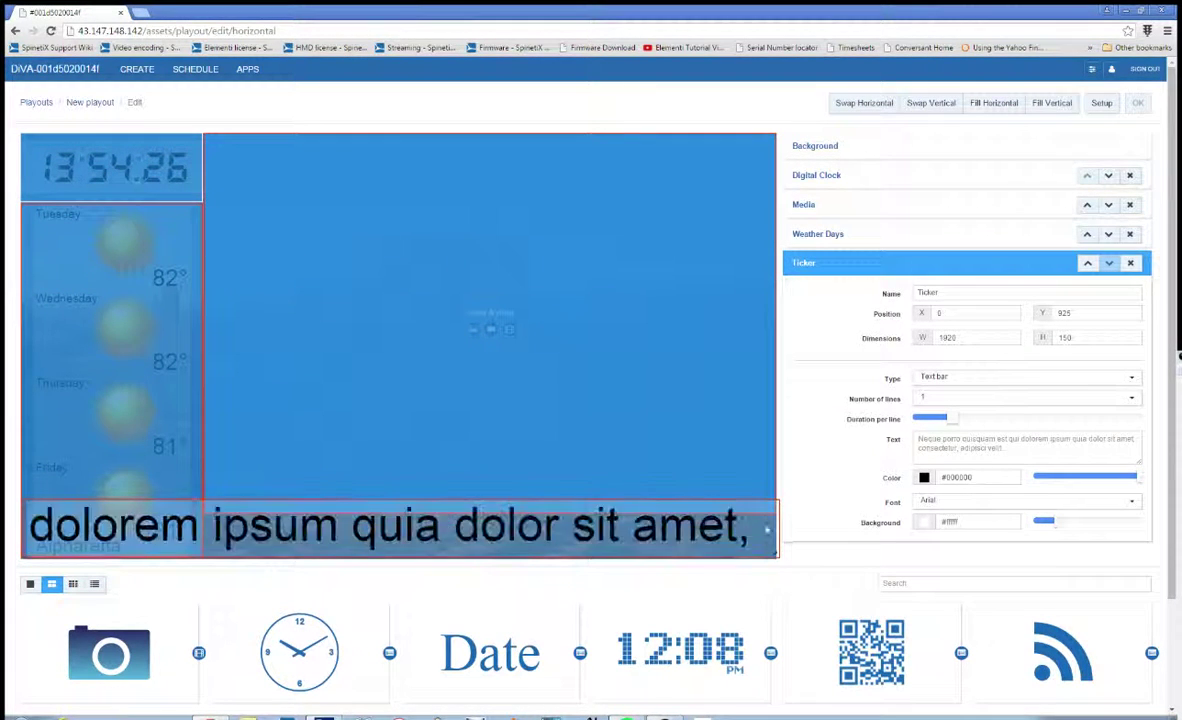
# - Resize the ticker to fit under the media zone: X 467, Y 967, 1448 × 109
pyautogui.moveTo(777, 531); pyautogui.dragTo(766, 527)
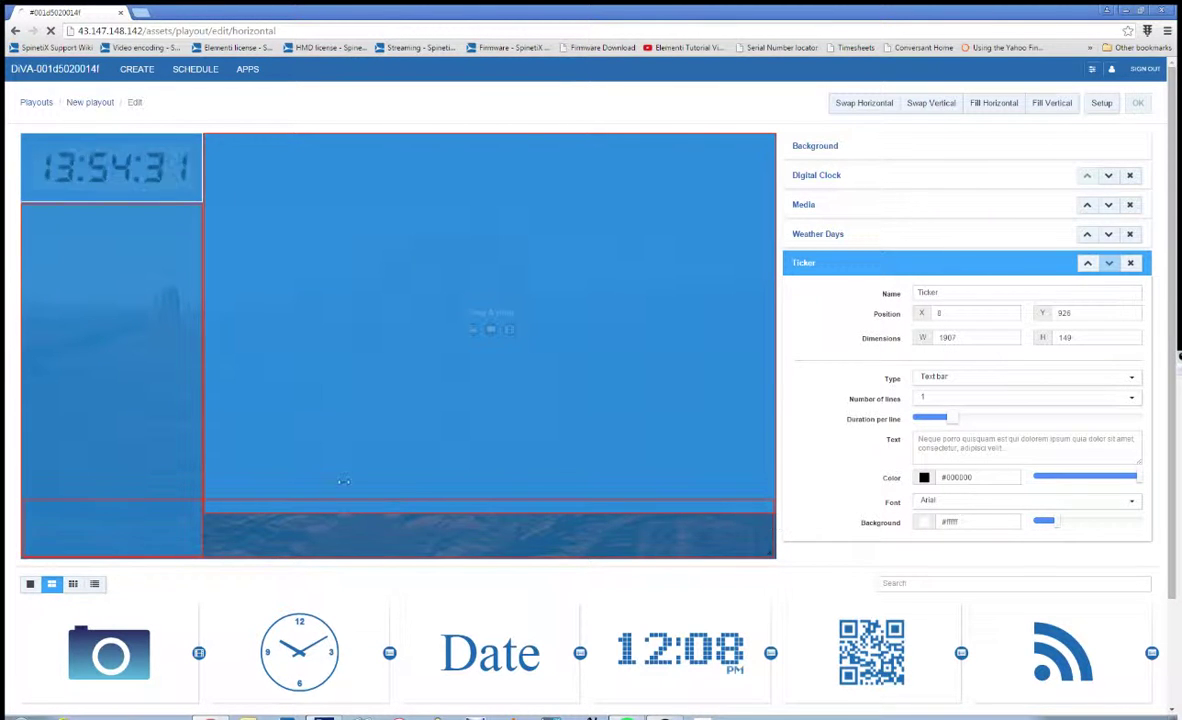
pyautogui.moveTo(334, 498); pyautogui.dragTo(336, 515)
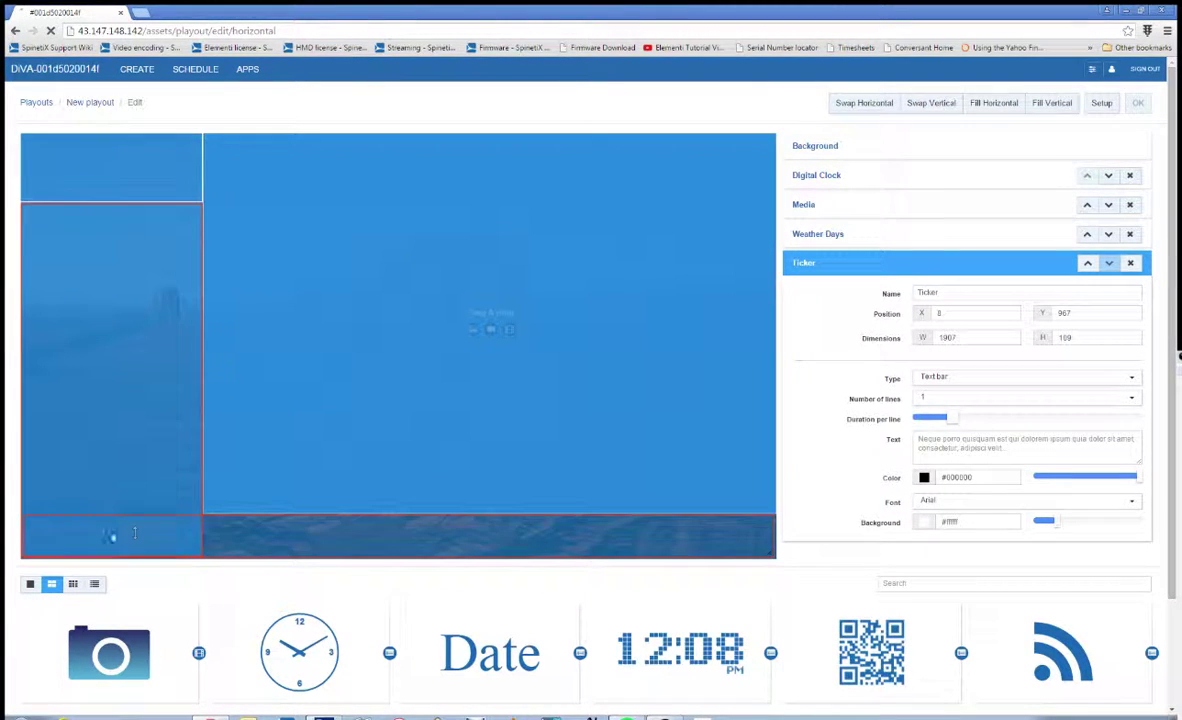
pyautogui.moveTo(23, 538); pyautogui.dragTo(204, 532)
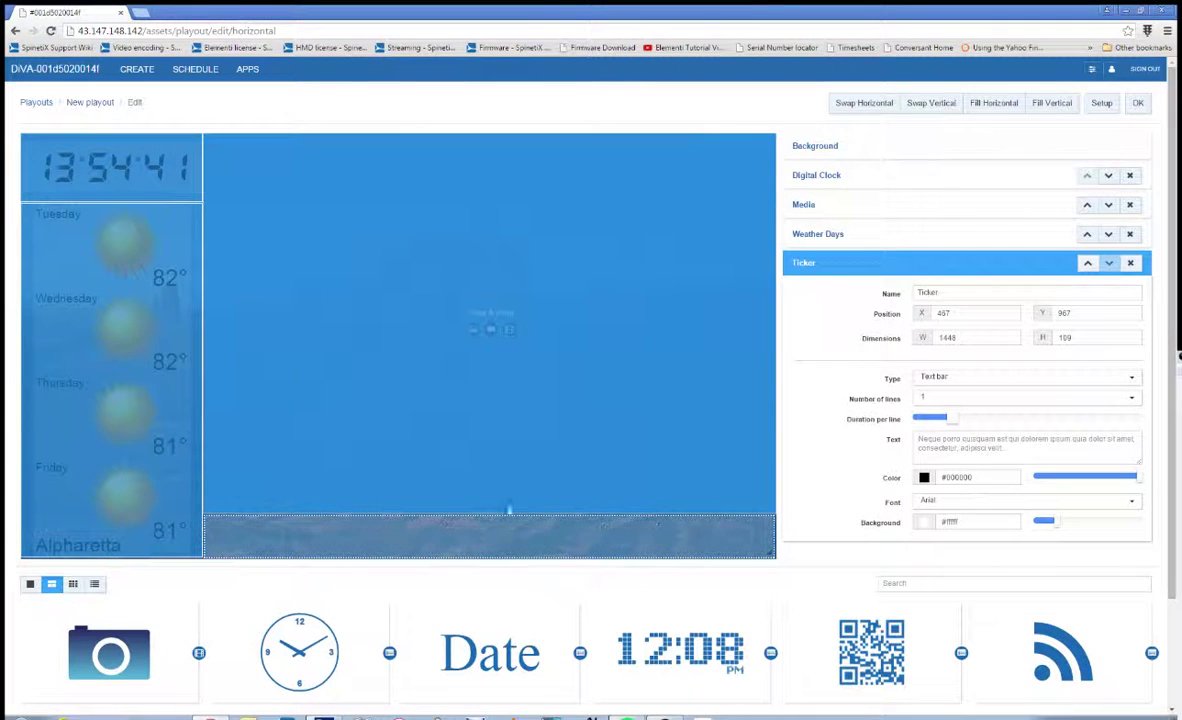
# - Change the bar type to Ticker with the text 'Anything I want.' in Arial
pyautogui.click(990, 377)
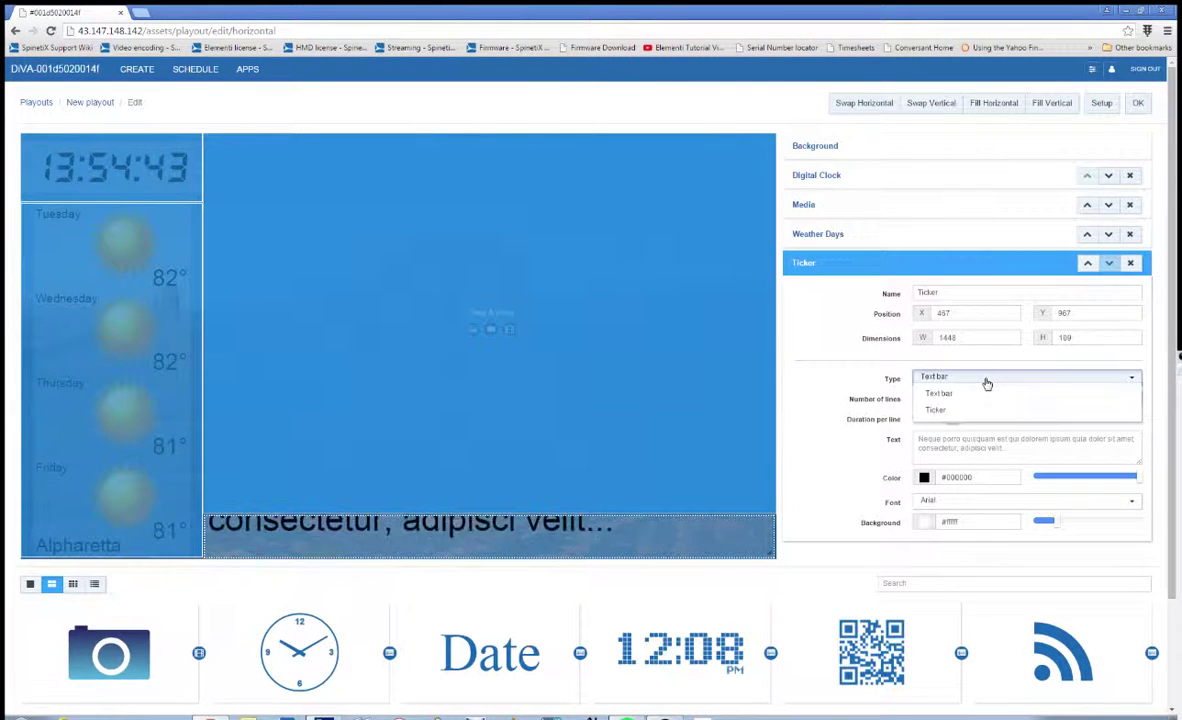
pyautogui.click(956, 414)
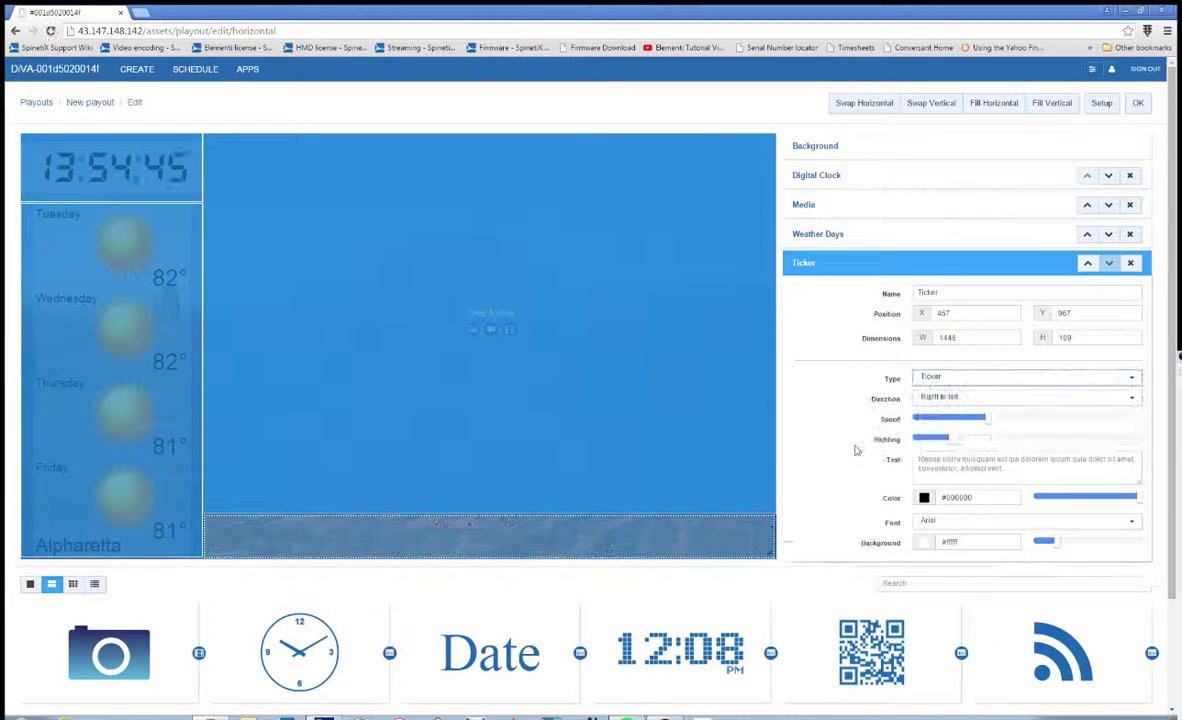
pyautogui.click(925, 460)
pyautogui.write('Al')
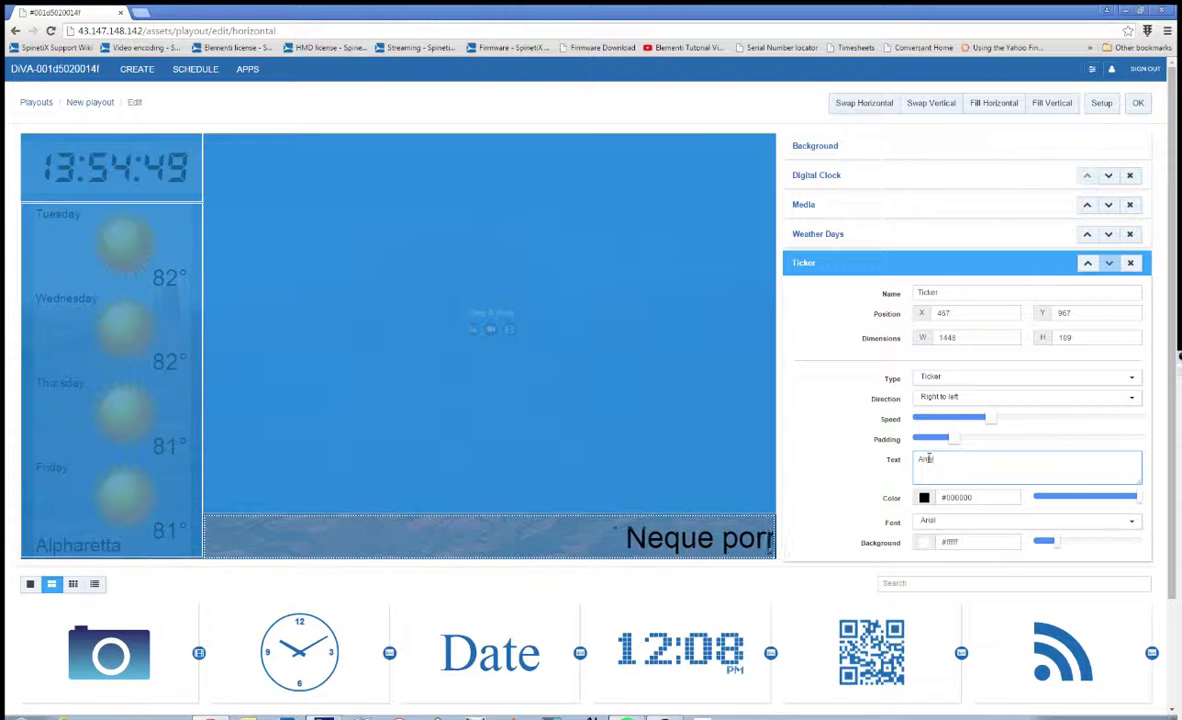
pyautogui.write('lthing')
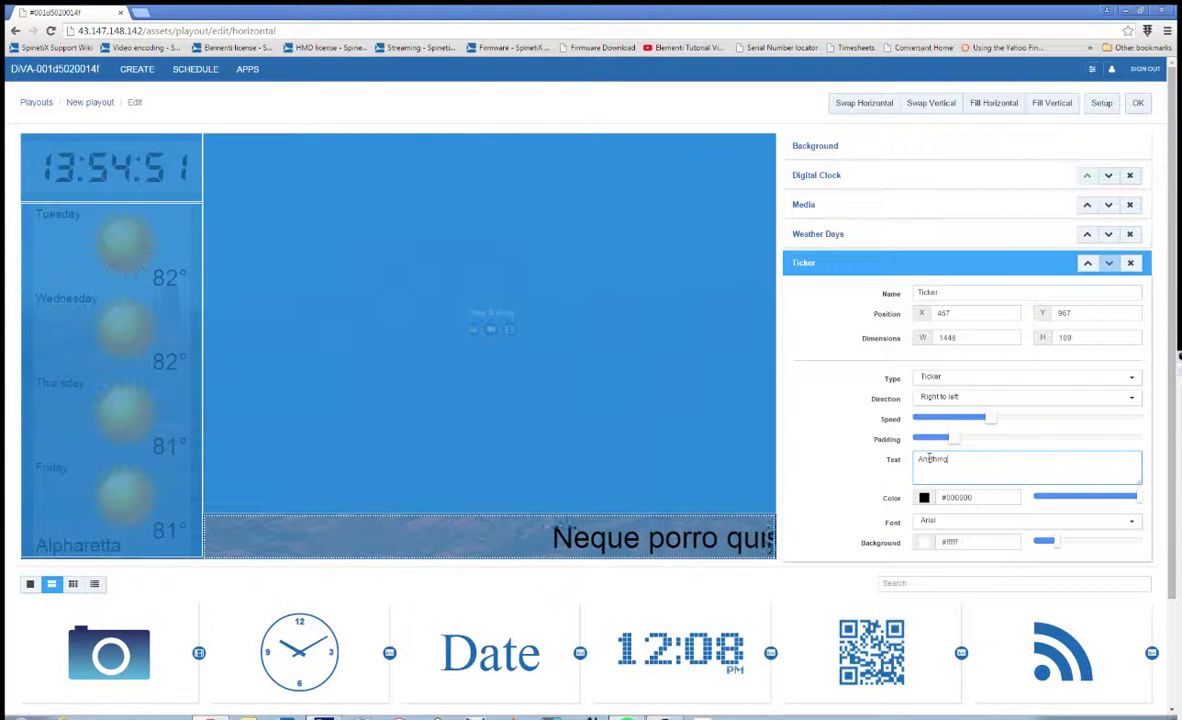
pyautogui.write(' I want')
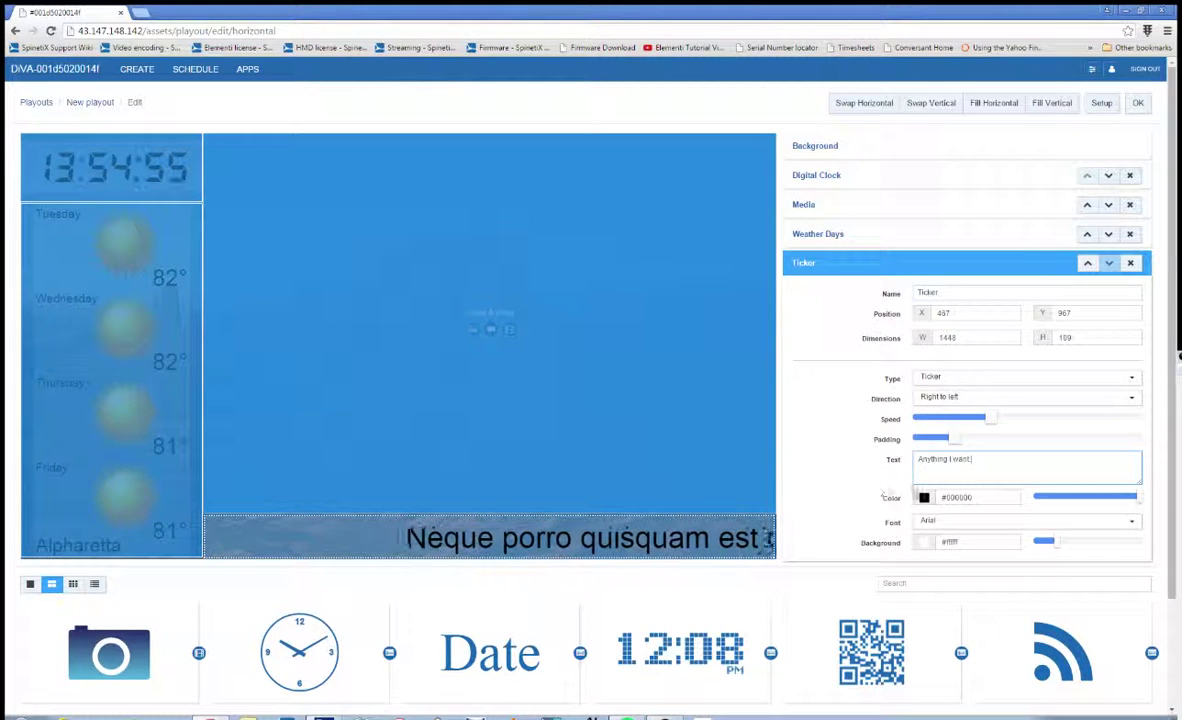
pyautogui.click(940, 522)
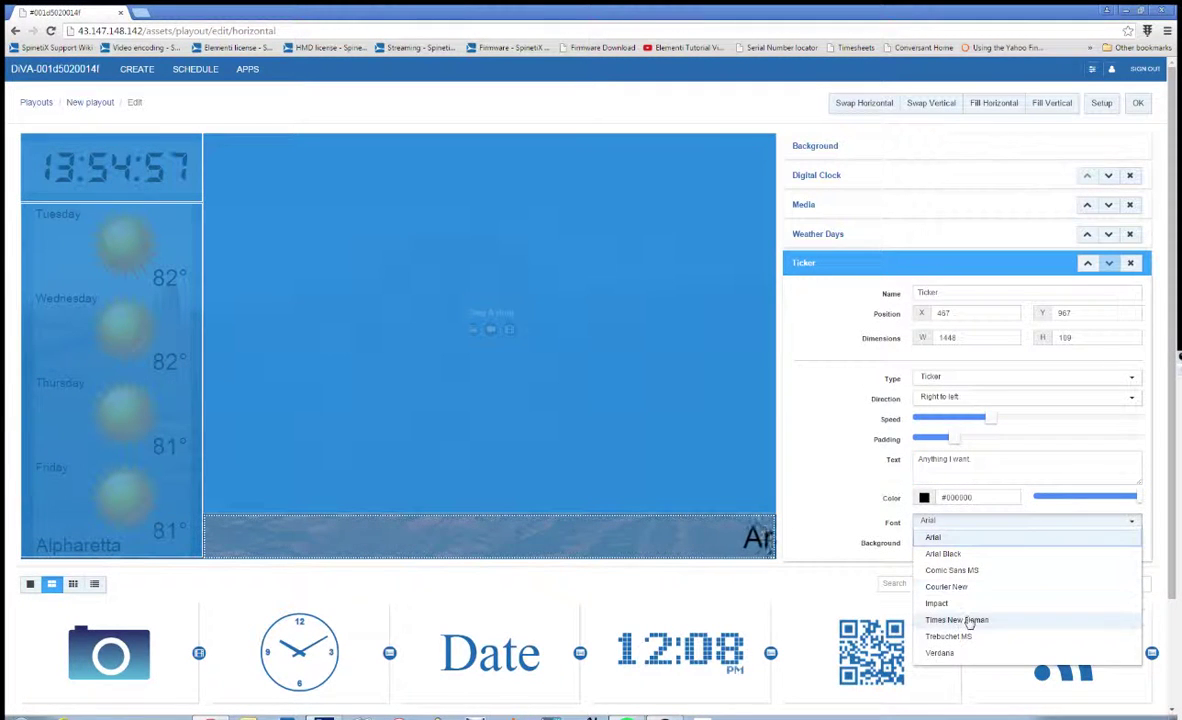
pyautogui.click(949, 542)
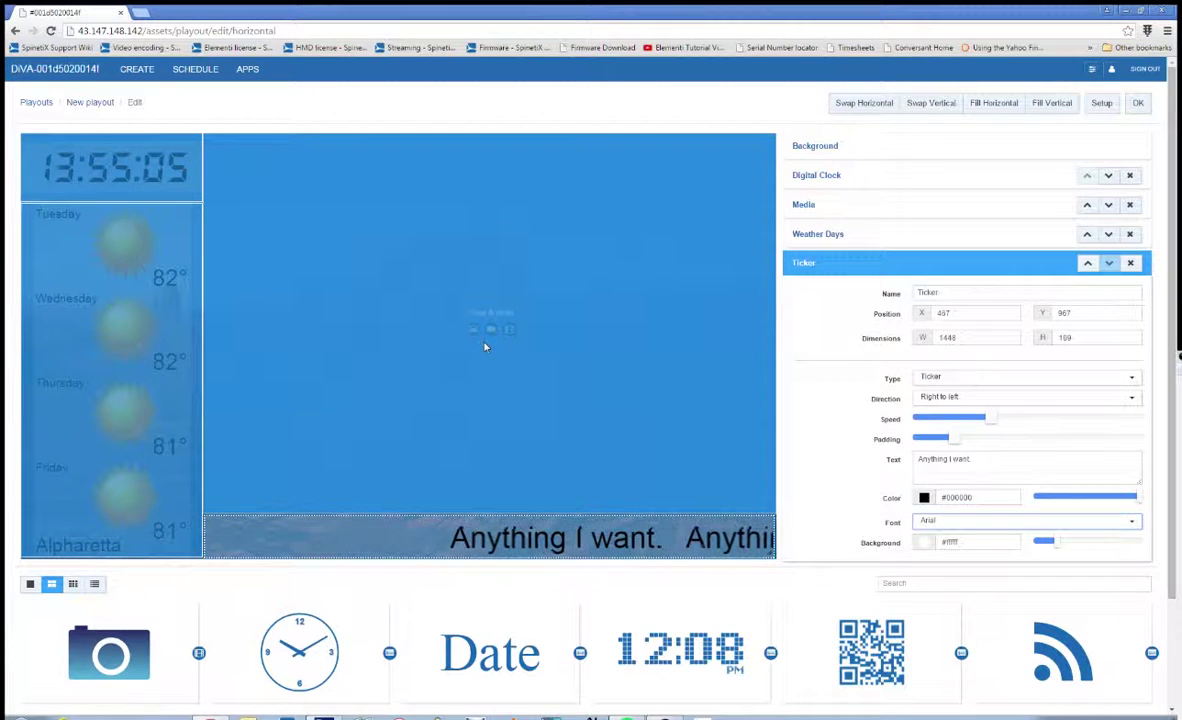
# - Add the collage and BE YOURSELF videos to the media zone with a Cross fade transition
pyautogui.click(1137, 105)
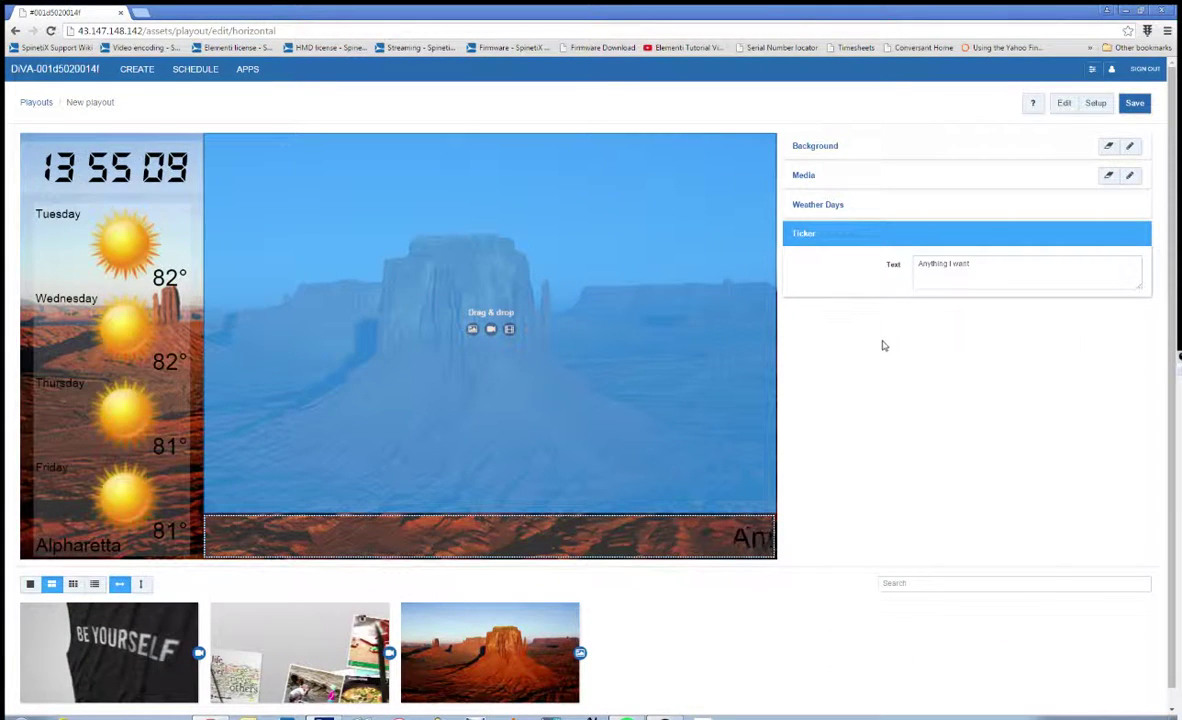
pyautogui.click(807, 177)
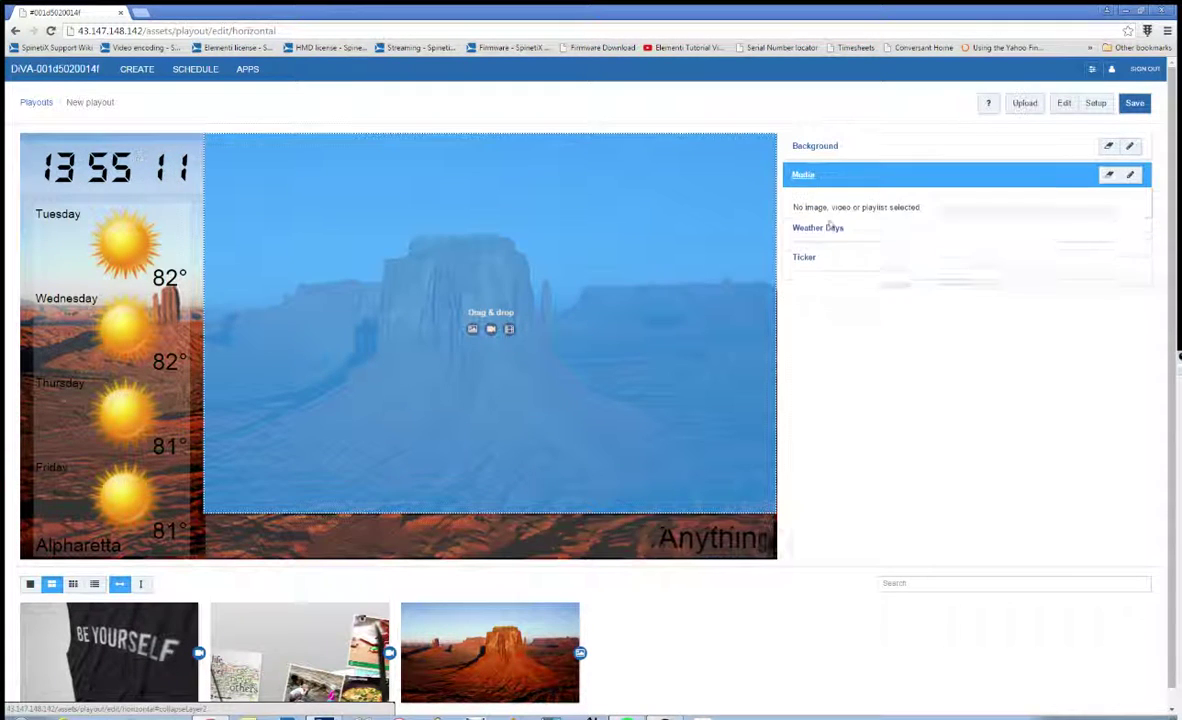
pyautogui.moveTo(300, 650); pyautogui.dragTo(480, 320)
pyautogui.moveTo(540, 645); pyautogui.dragTo(500, 640)
pyautogui.moveTo(110, 650); pyautogui.dragTo(420, 340)
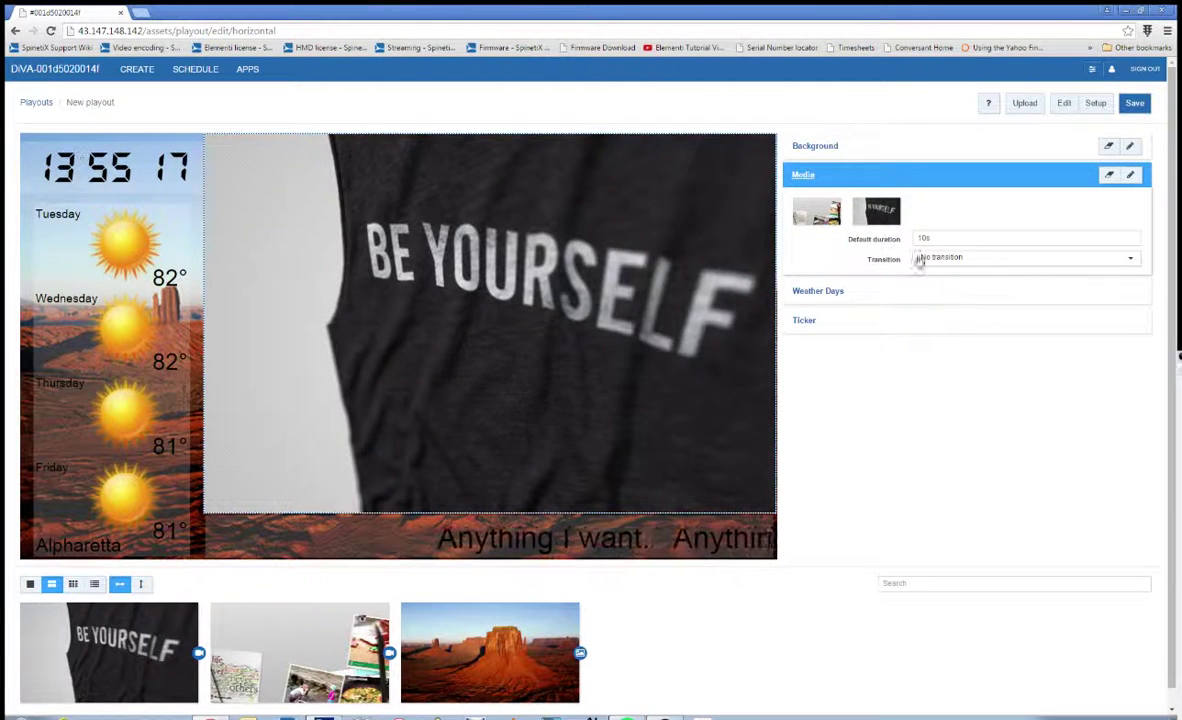
pyautogui.click(955, 259)
pyautogui.click(951, 290)
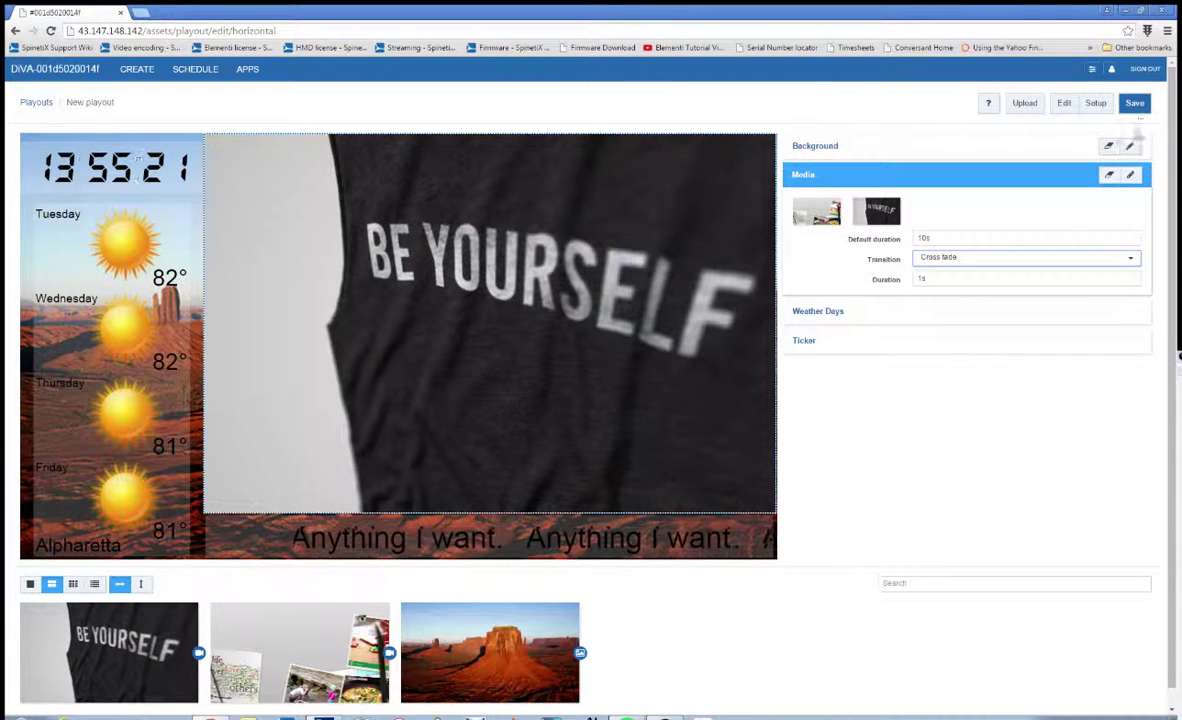
# - Save the desert-background playout with its clock, media zone, weather widget and ticker
pyautogui.click(1135, 105)
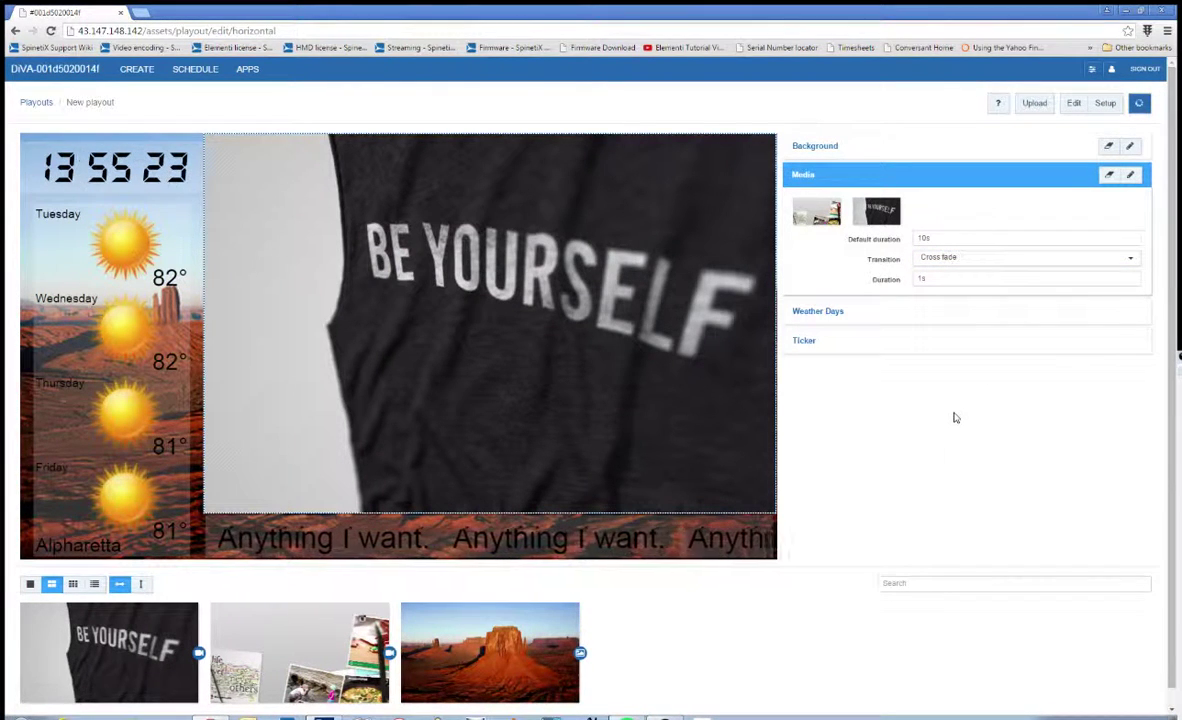